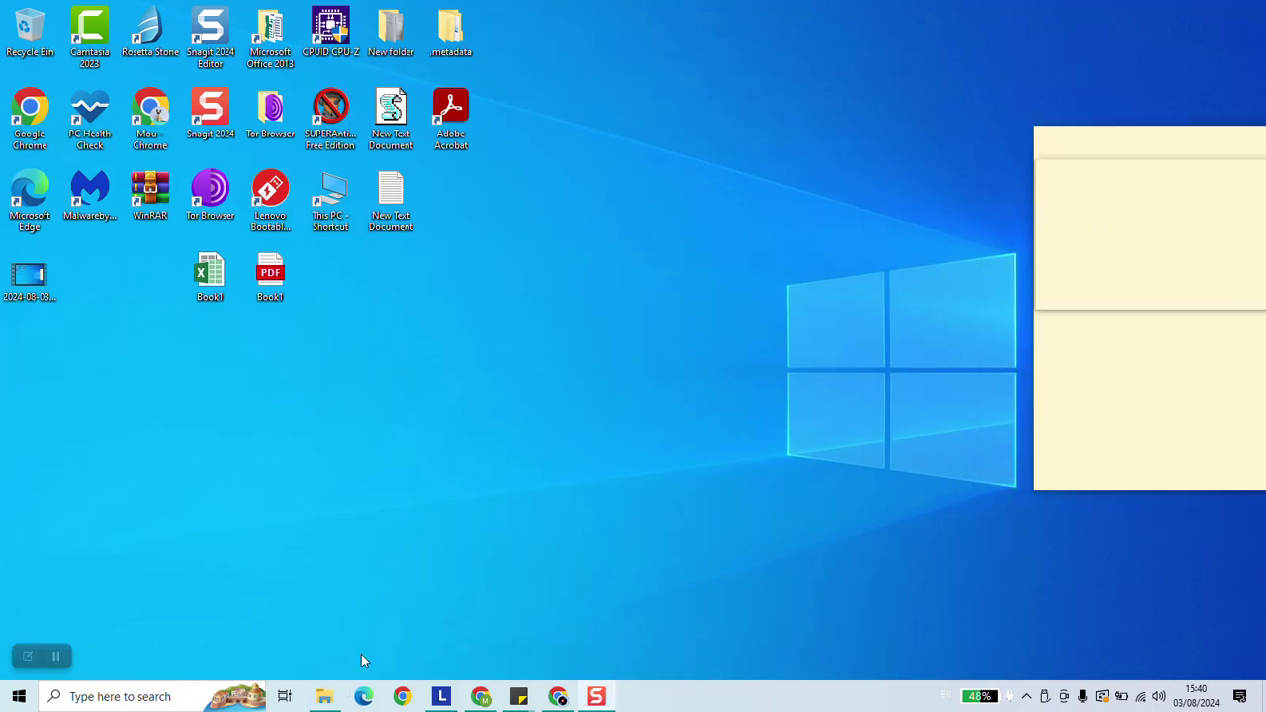
Step: Switch to Google Chrome and search the web for "microsoft windows 10 download"
{"action": "left_click", "coordinate": [558, 696]}
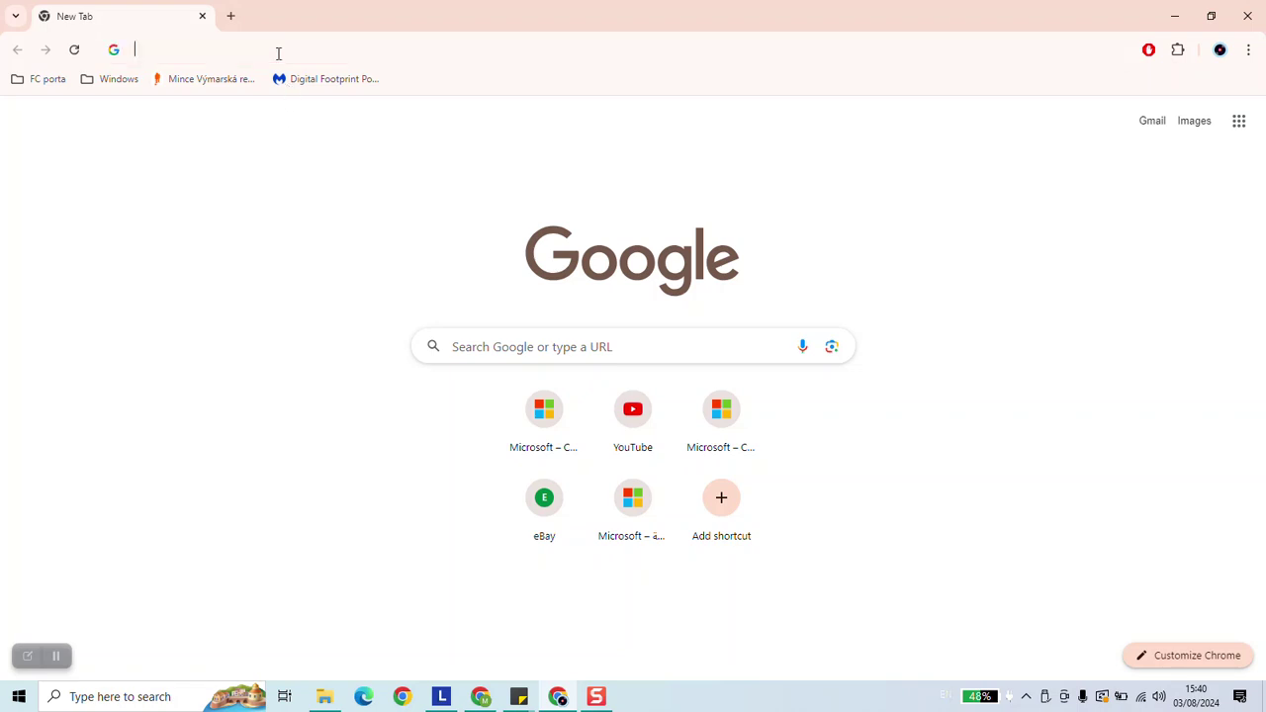
{"action": "left_click", "coordinate": [278, 51]}
{"action": "type", "text": "microsoft"}
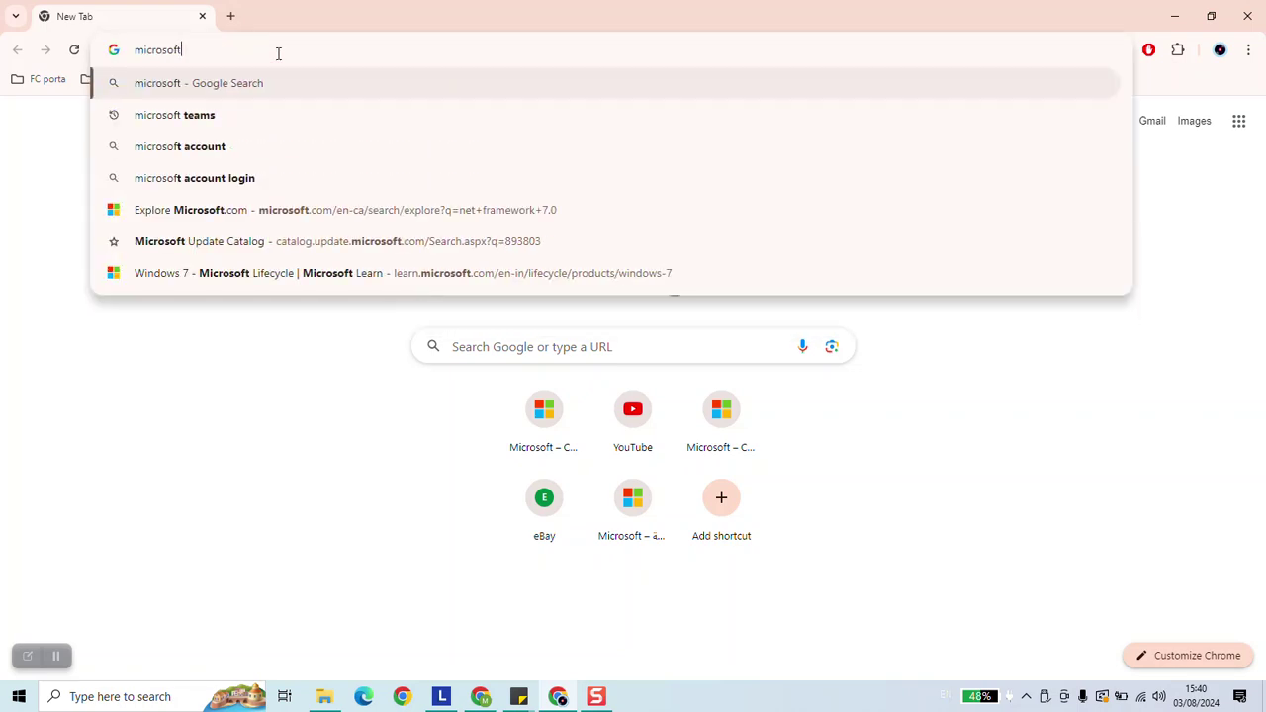
{"action": "type", "text": " windows 10 dw"}
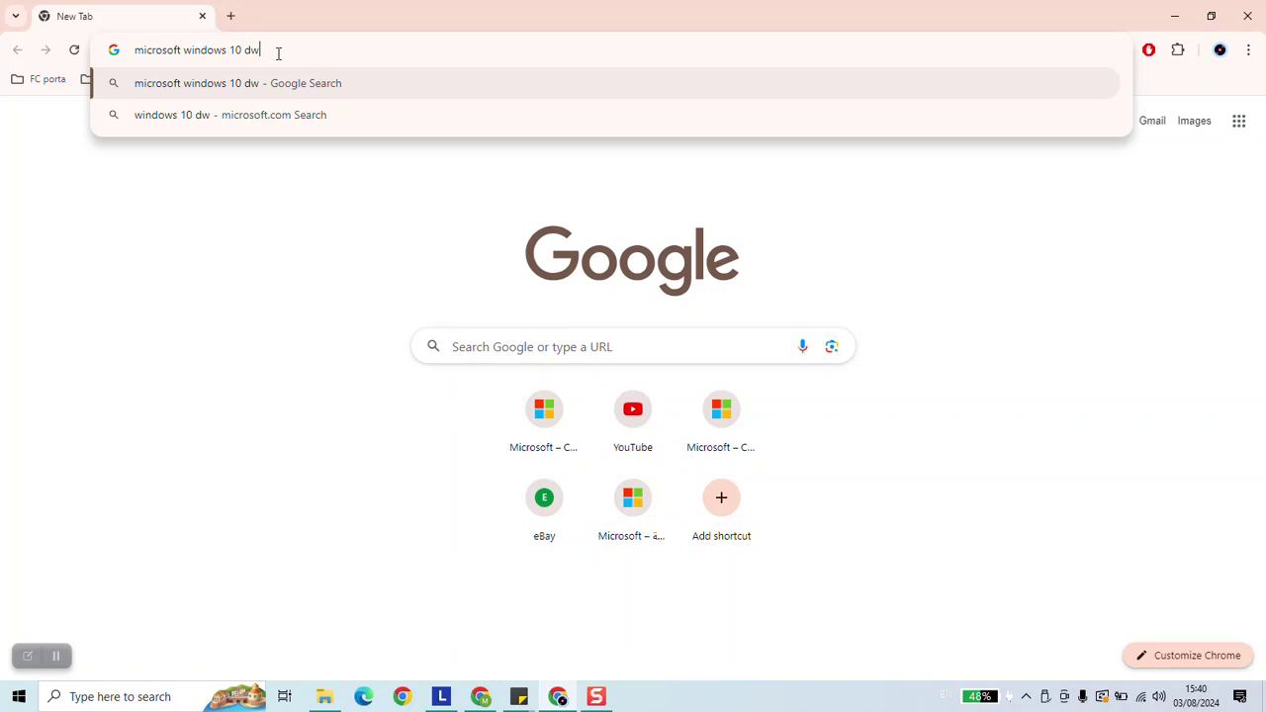
{"action": "key", "text": "BackSpace"}
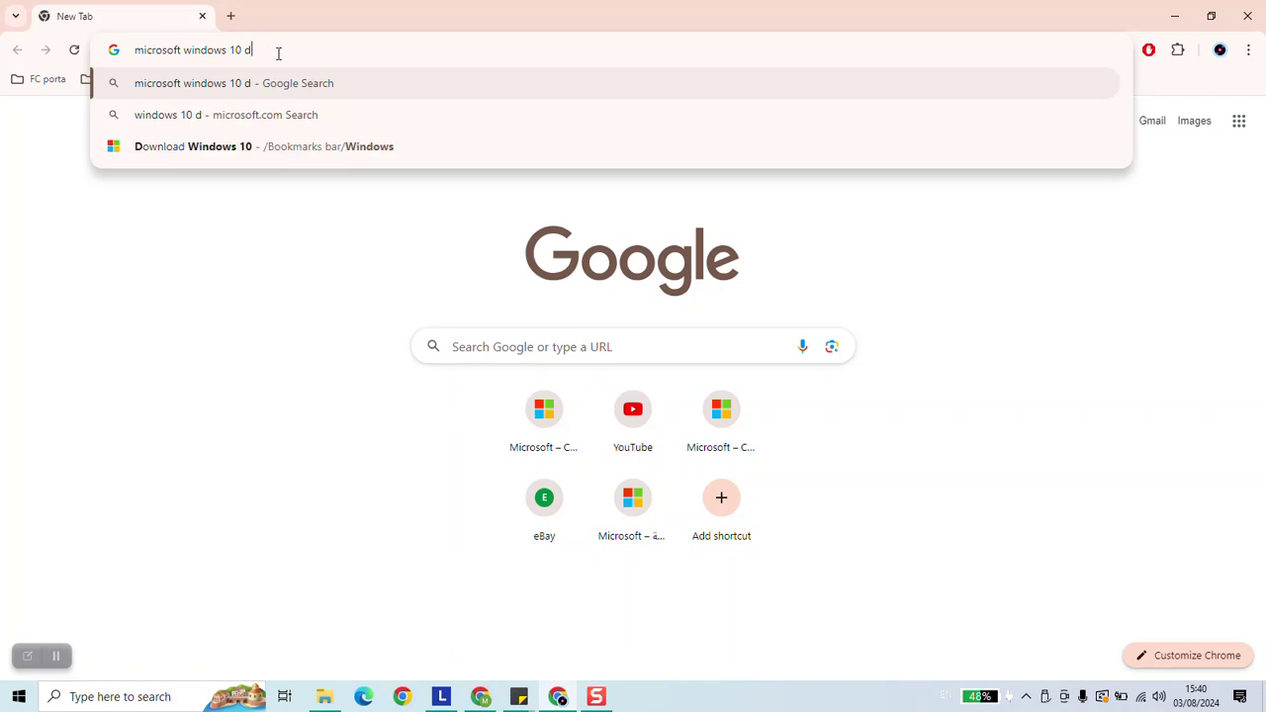
{"action": "type", "text": "ownload"}
{"action": "key", "text": "Return"}
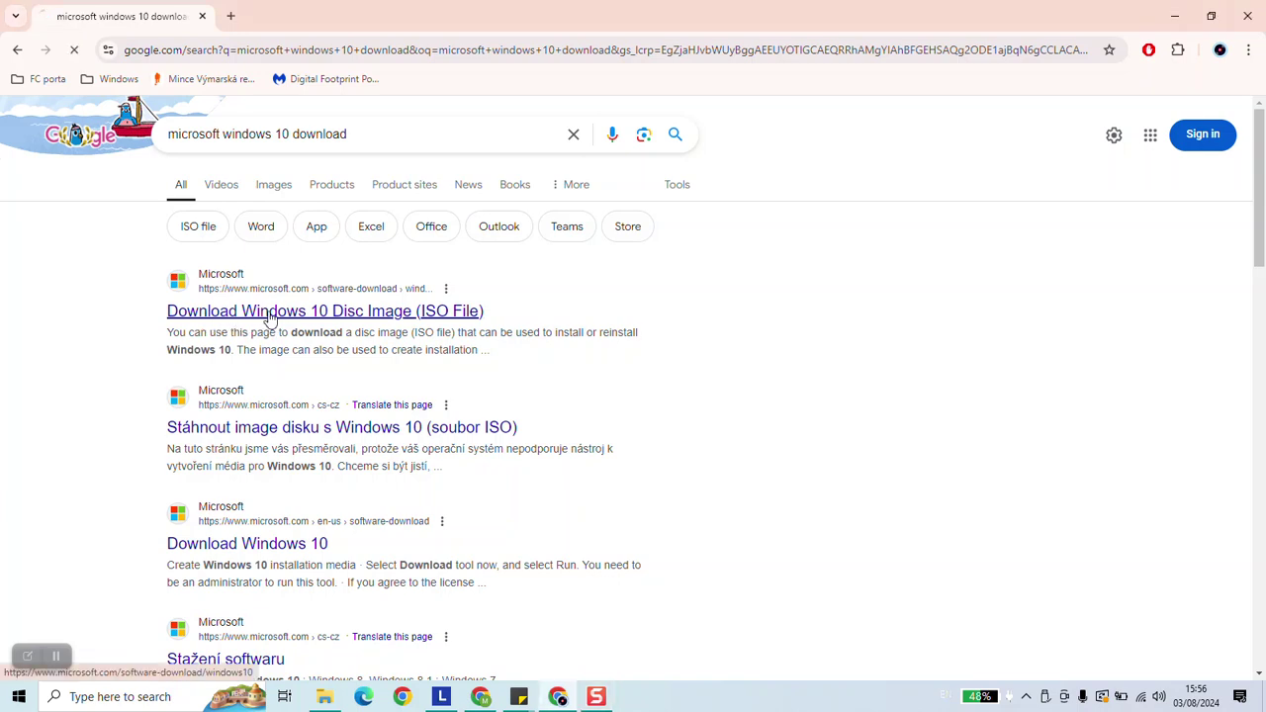
Step: Open Microsoft's Download Windows 10 Disc Image (ISO File) result and change the site's region to Canada - English
{"action": "left_click", "coordinate": [278, 313]}
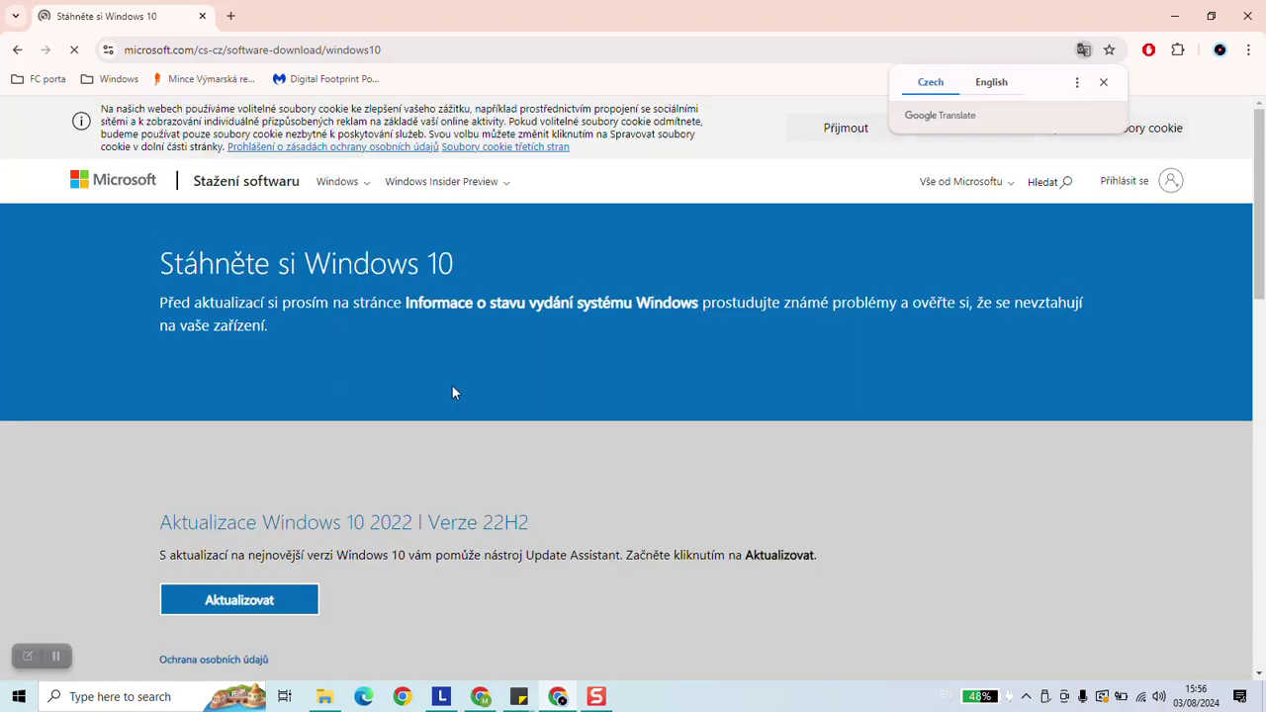
{"action": "scroll", "coordinate": [472, 345], "scroll_direction": "down", "scroll_amount": 9}
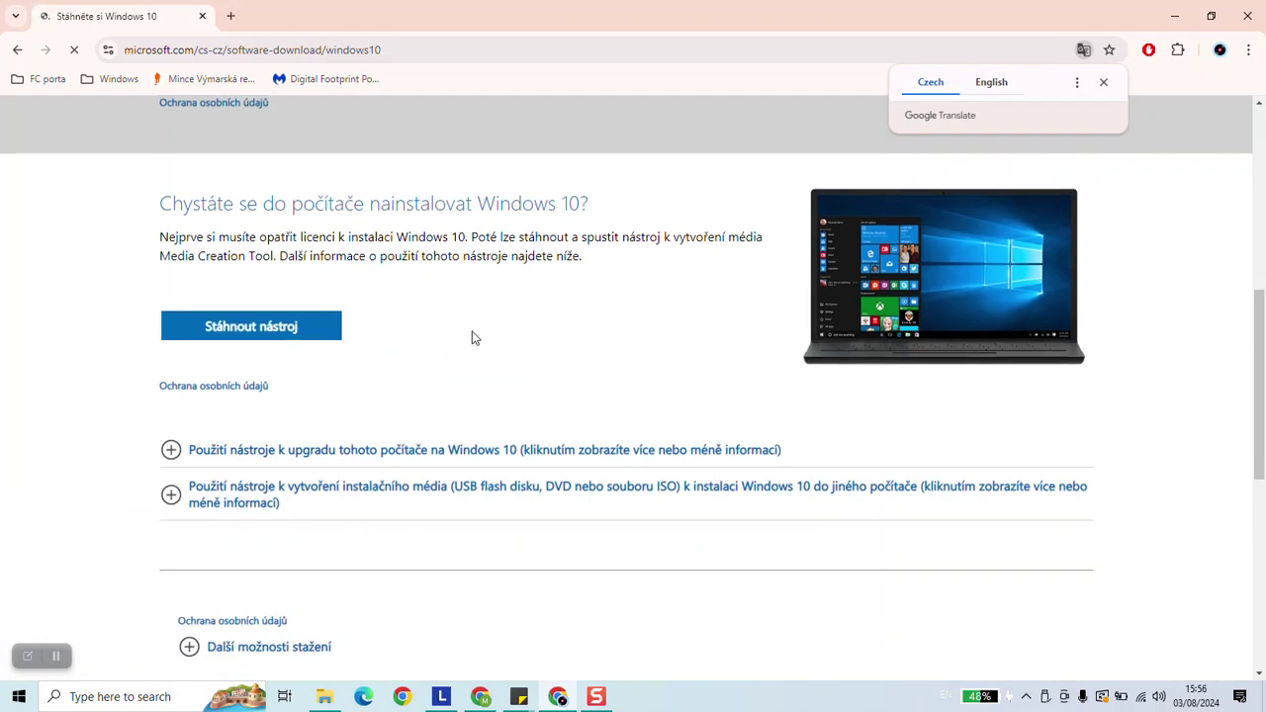
{"action": "scroll", "coordinate": [472, 334], "scroll_direction": "down", "scroll_amount": 5}
{"action": "scroll", "coordinate": [472, 337], "scroll_direction": "down", "scroll_amount": 1}
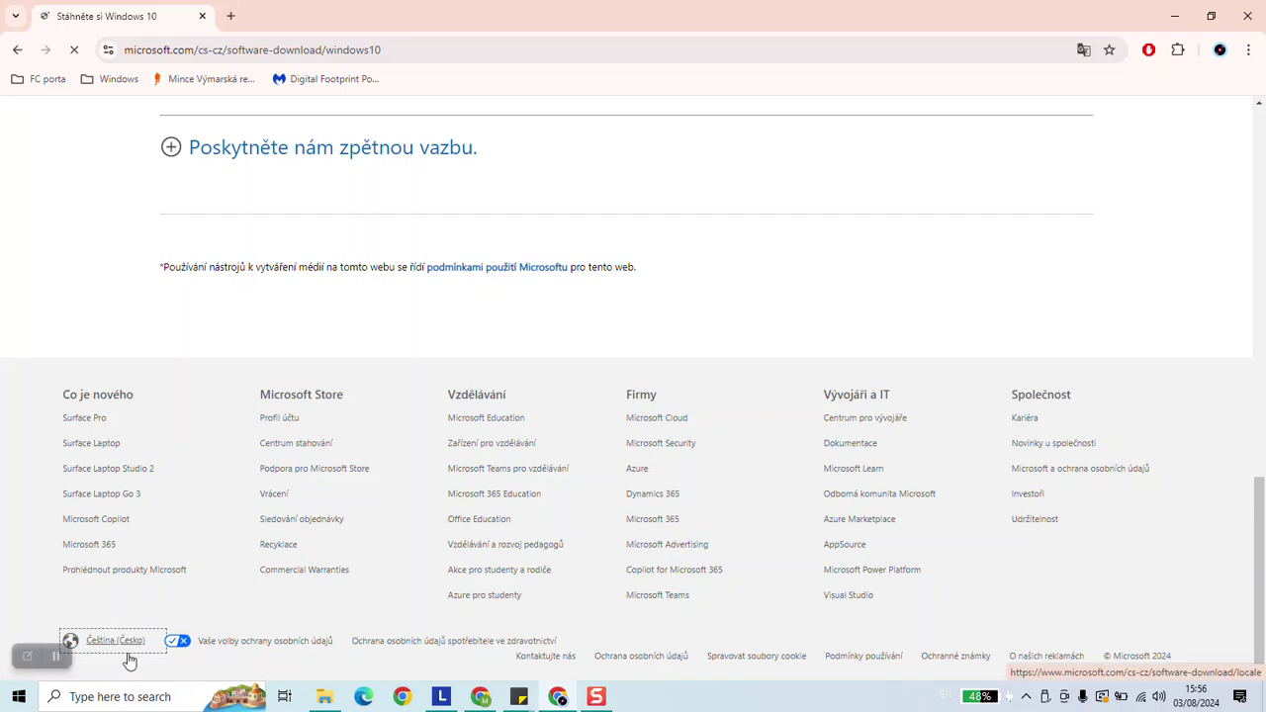
{"action": "left_click", "coordinate": [105, 641]}
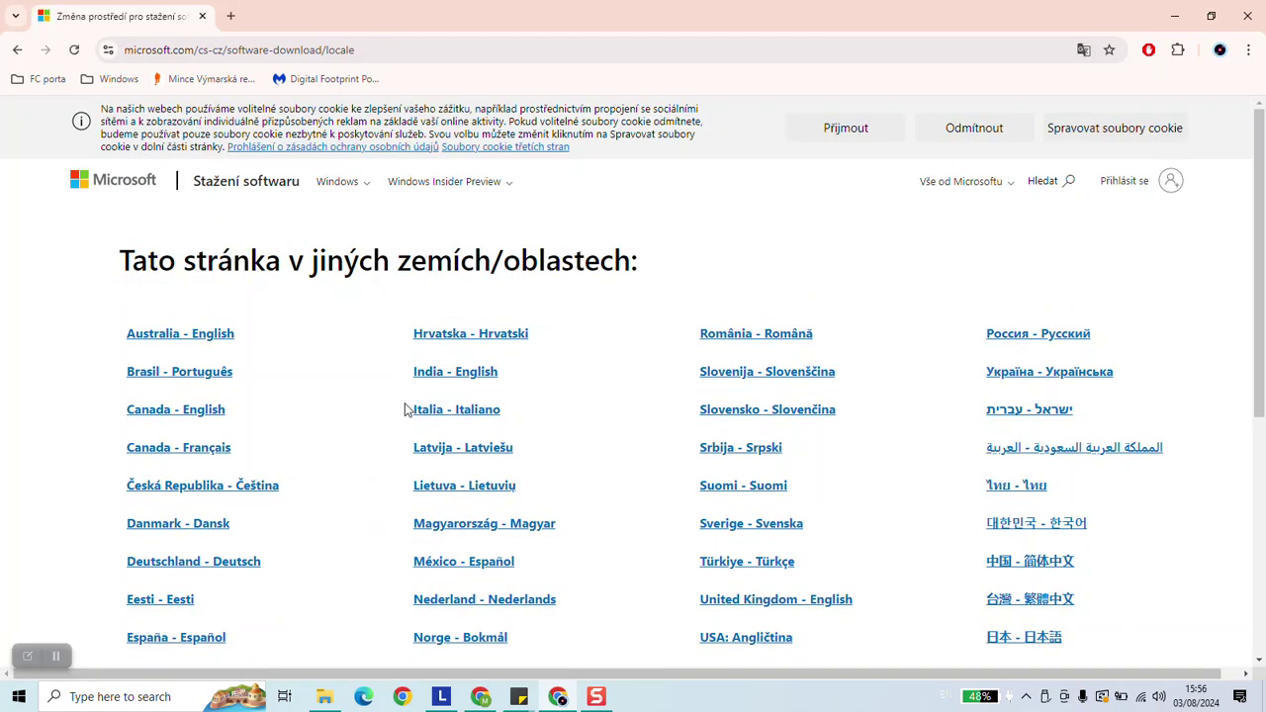
{"action": "left_click", "coordinate": [205, 412]}
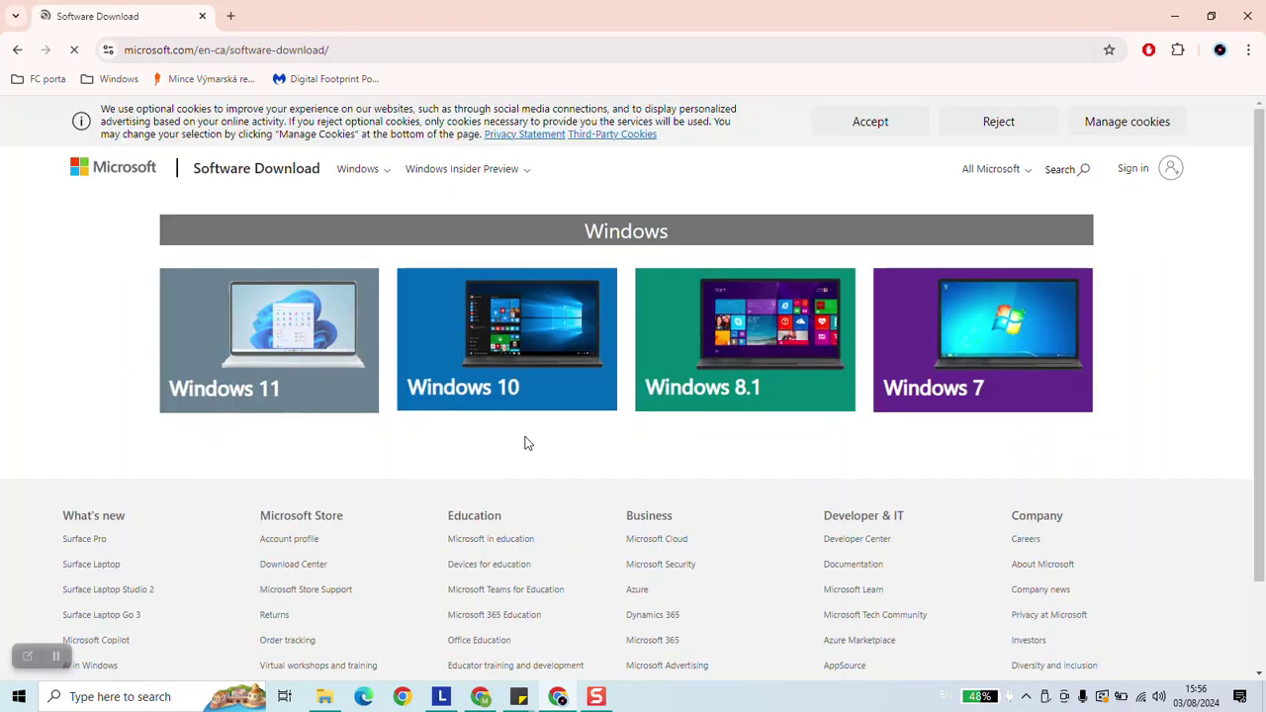
Step: Open the Windows 10 download page and expand its More download options section
{"action": "left_click", "coordinate": [539, 354]}
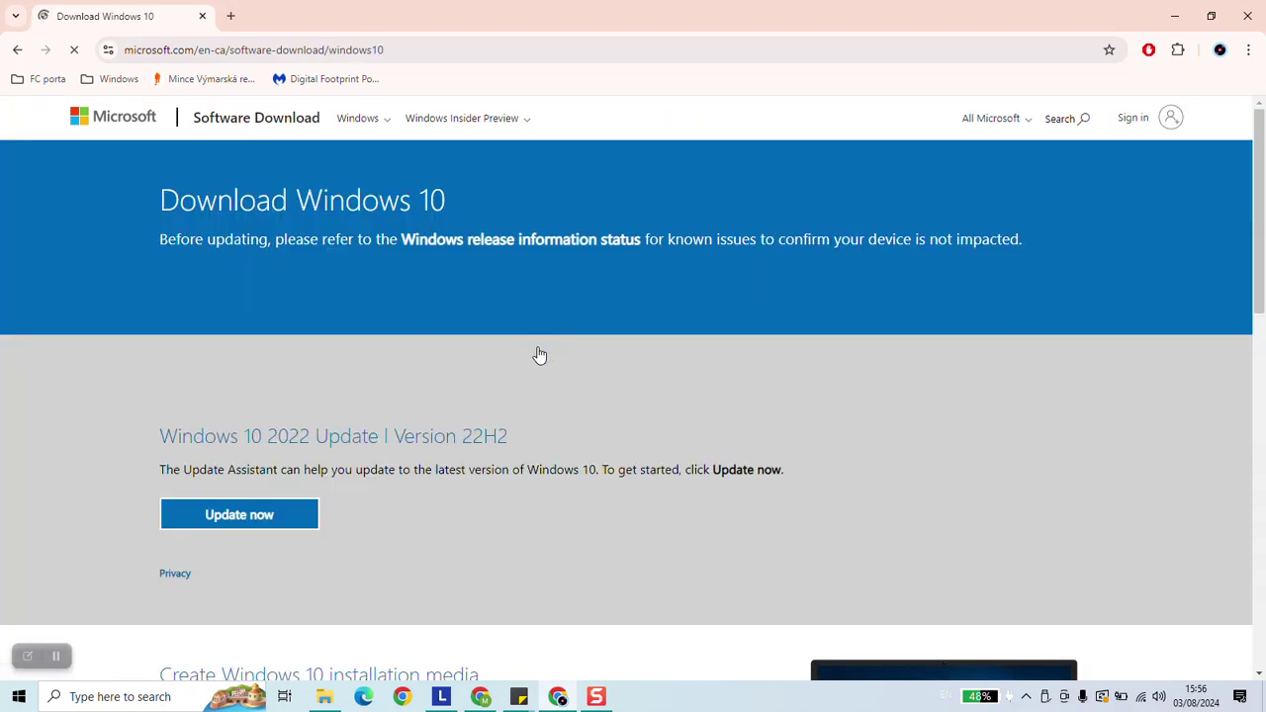
{"action": "scroll", "coordinate": [534, 356], "scroll_direction": "down", "scroll_amount": 1}
{"action": "scroll", "coordinate": [532, 356], "scroll_direction": "down", "scroll_amount": 6}
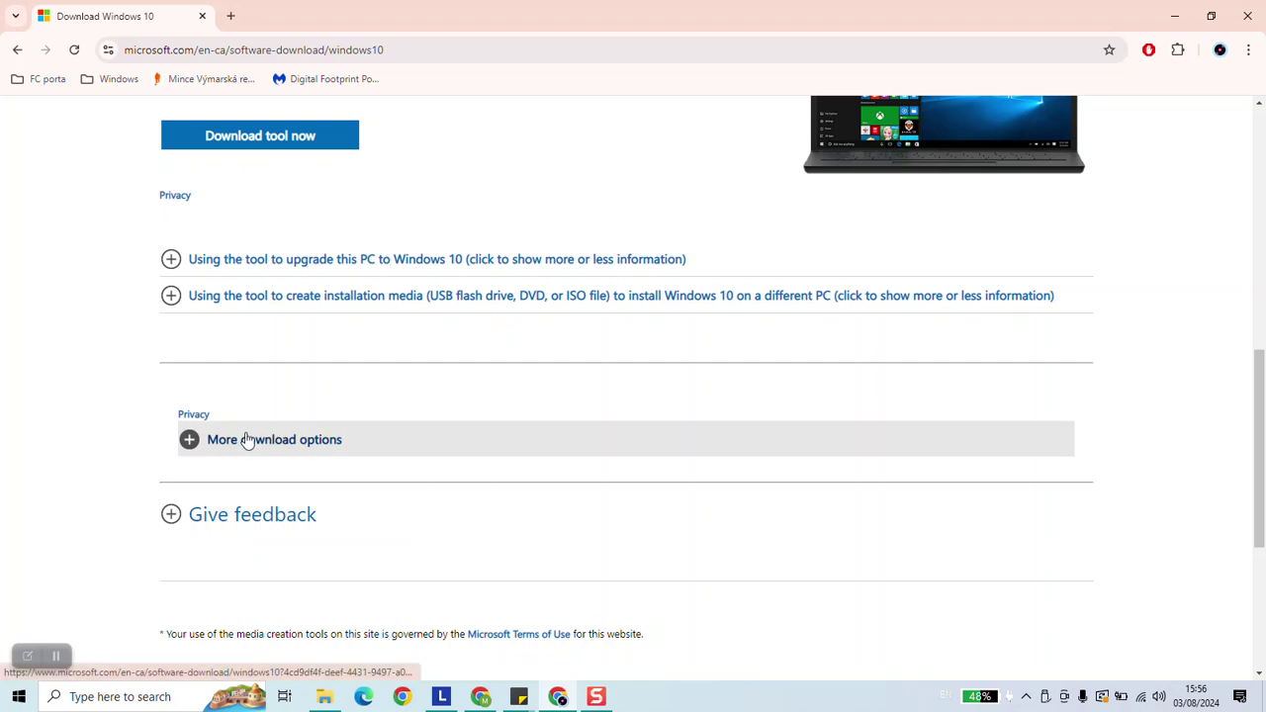
{"action": "left_click", "coordinate": [247, 438]}
Step: Download the Windows 10 media creation tool as MediaCreationTool_22H2 to Kingston disk (E:) and launch the downloaded file
{"action": "scroll", "coordinate": [212, 285], "scroll_direction": "up", "scroll_amount": 2}
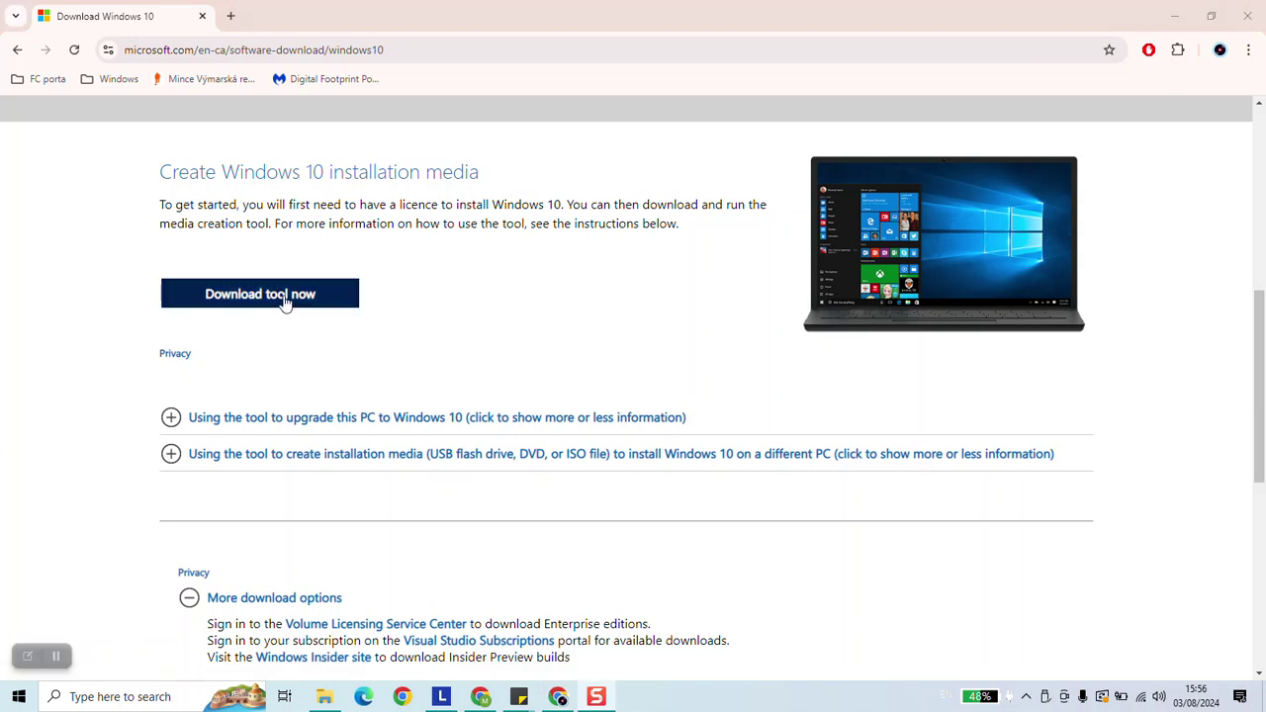
{"action": "left_click", "coordinate": [285, 300]}
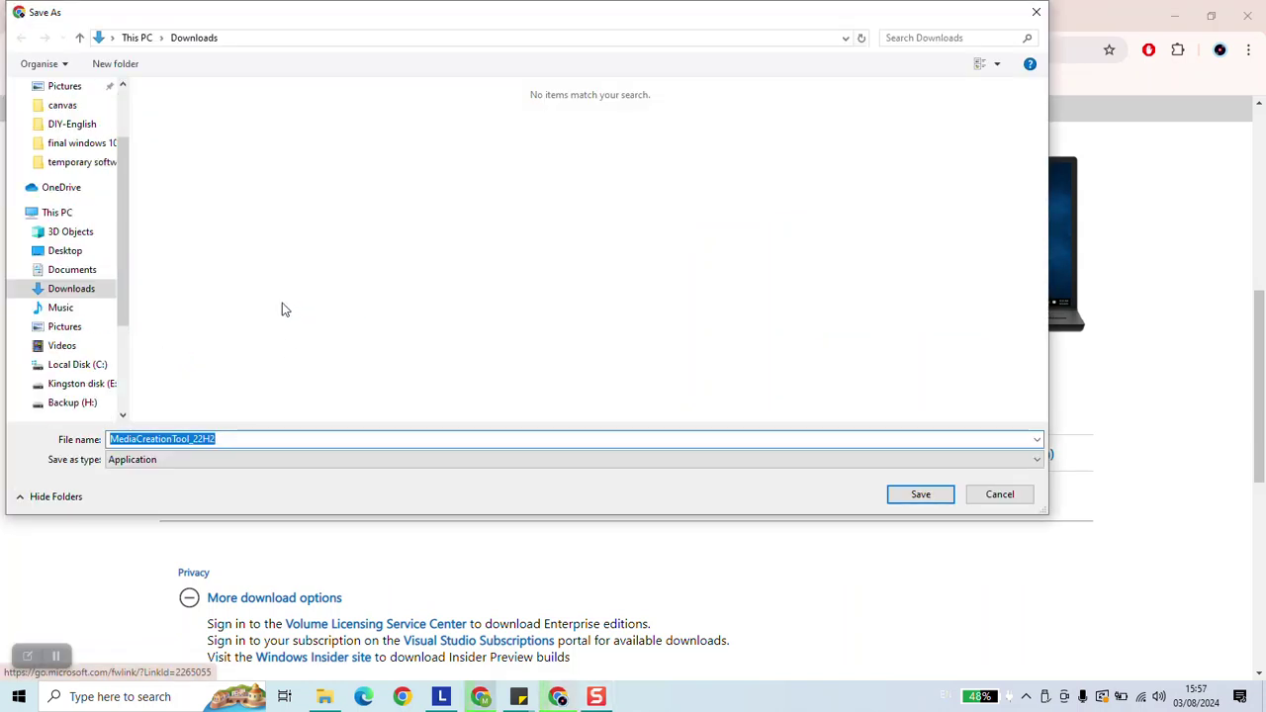
{"action": "scroll", "coordinate": [43, 269], "scroll_direction": "up", "scroll_amount": 2}
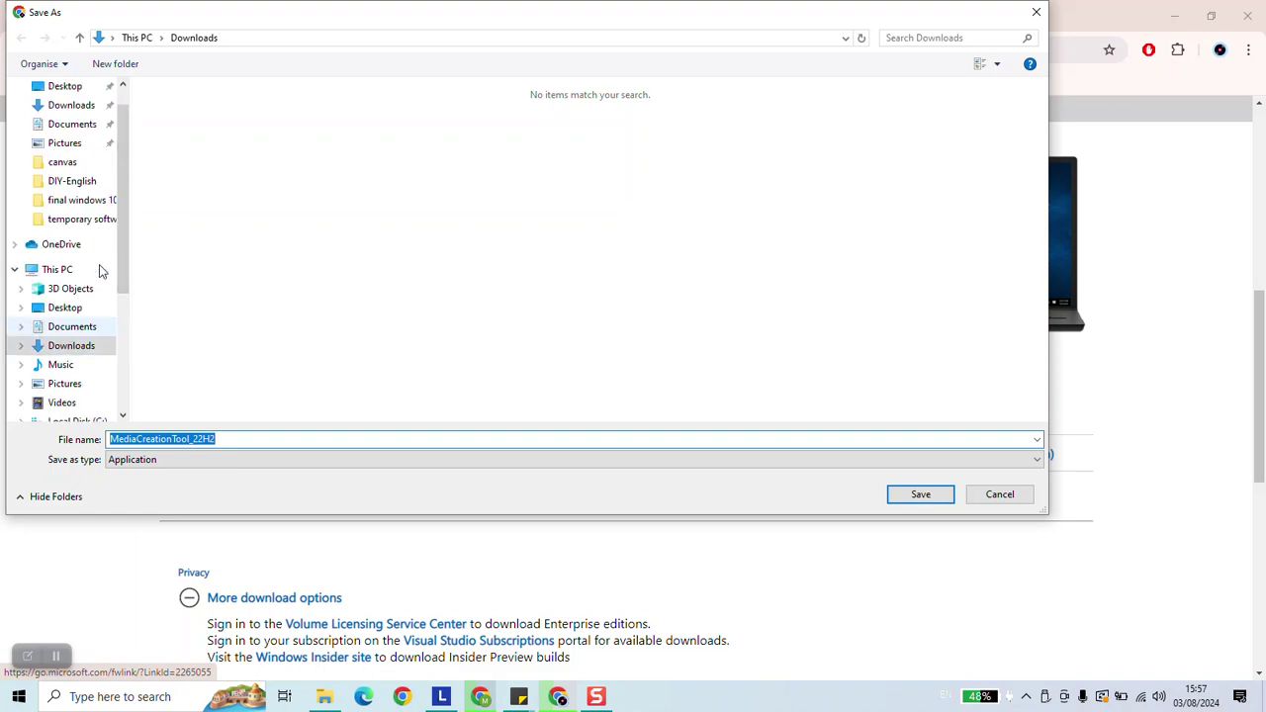
{"action": "scroll", "coordinate": [49, 366], "scroll_direction": "down", "scroll_amount": 2}
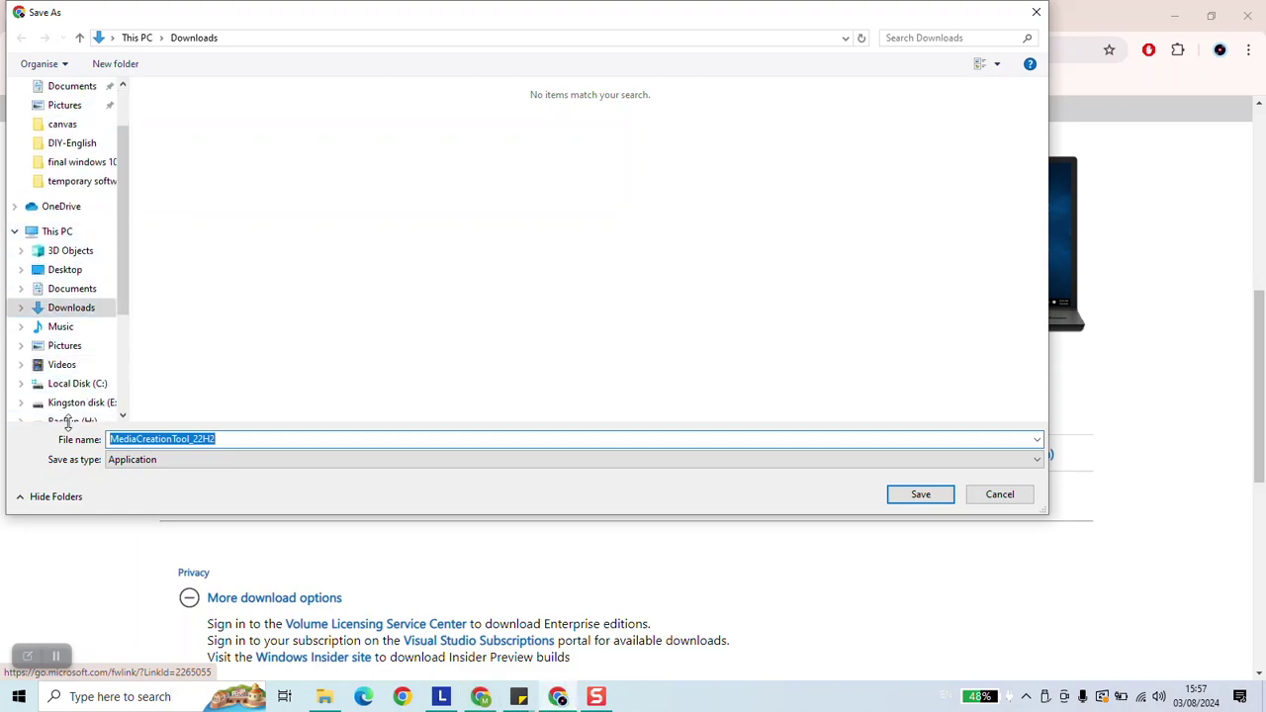
{"action": "left_click", "coordinate": [63, 404]}
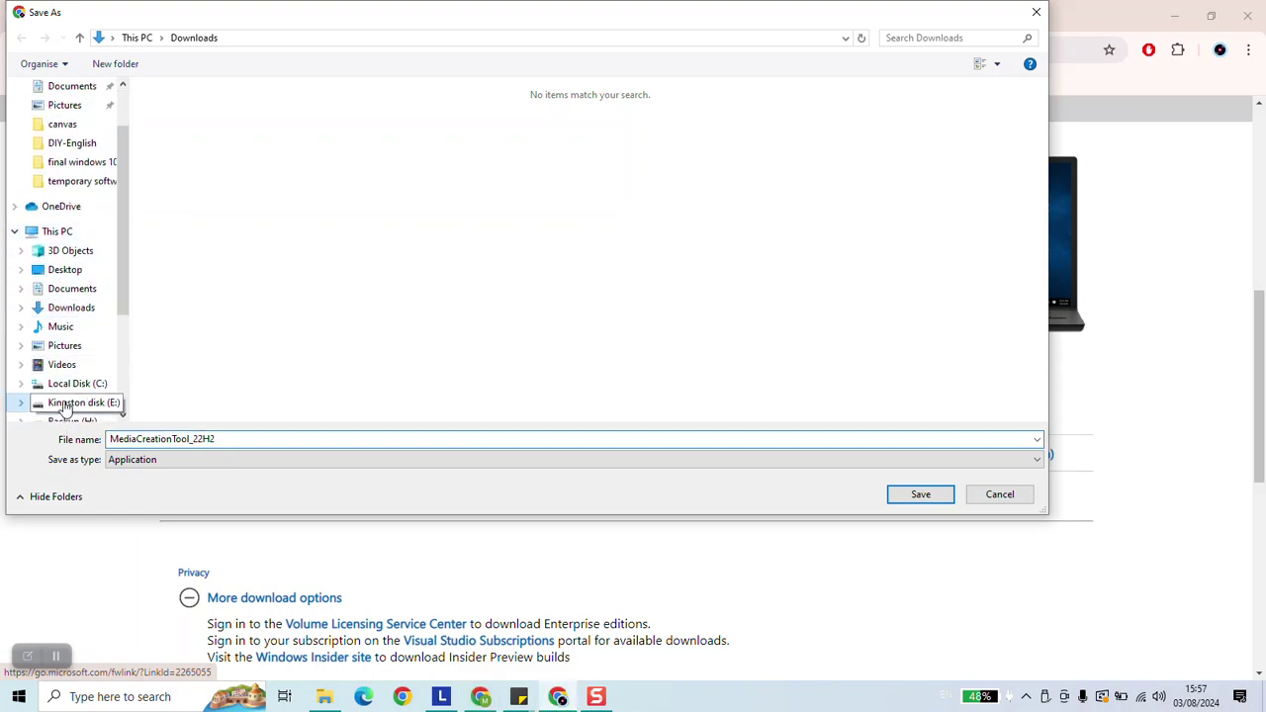
{"action": "left_click", "coordinate": [918, 495]}
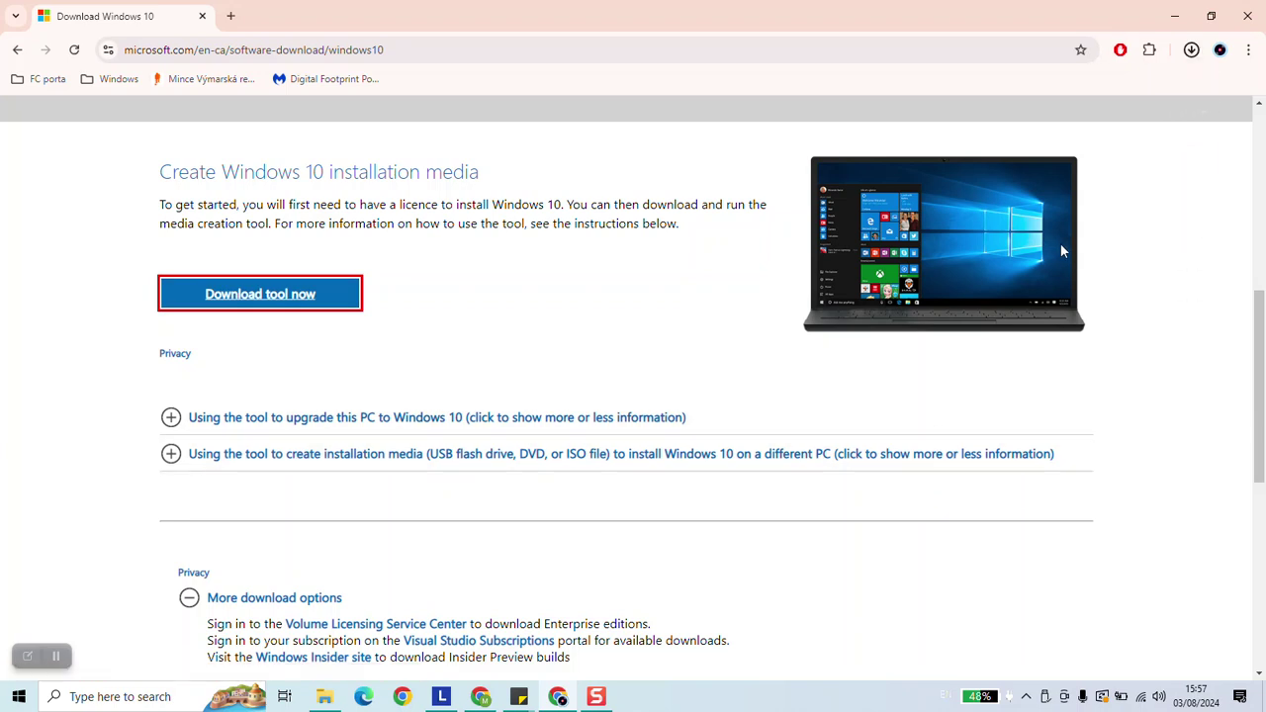
{"action": "left_click", "coordinate": [1188, 54]}
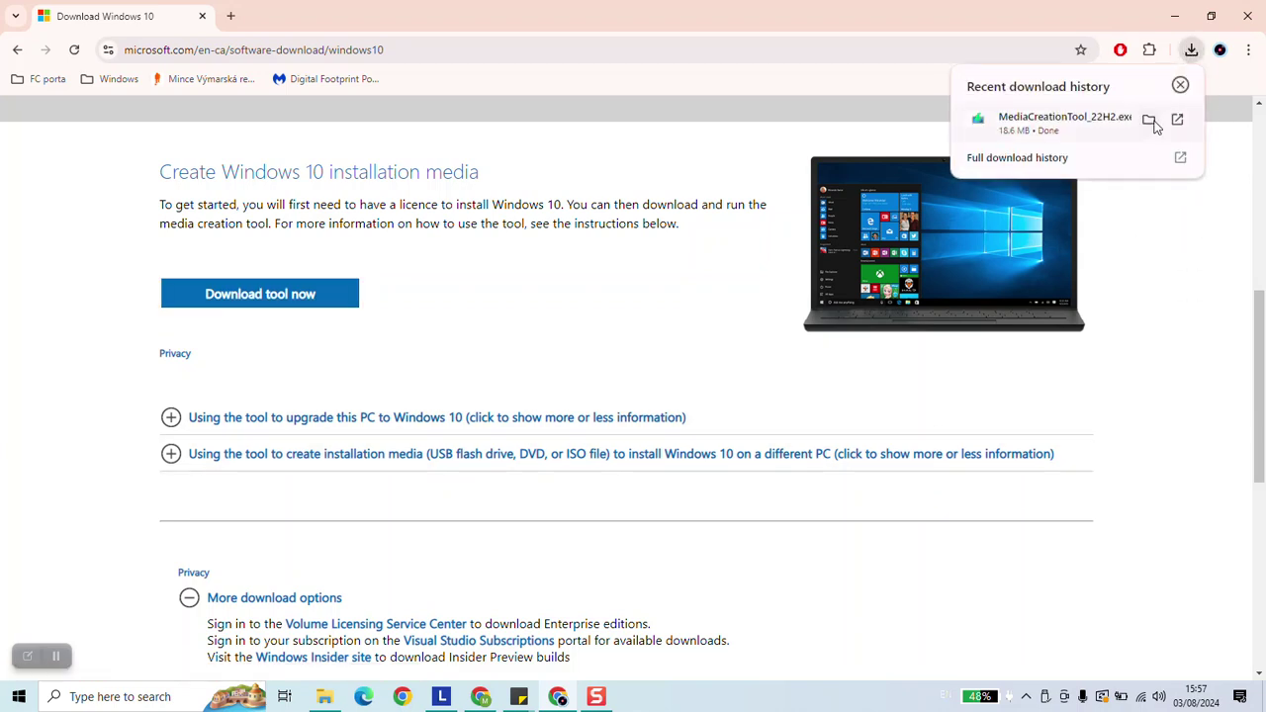
{"action": "left_click", "coordinate": [1087, 126]}
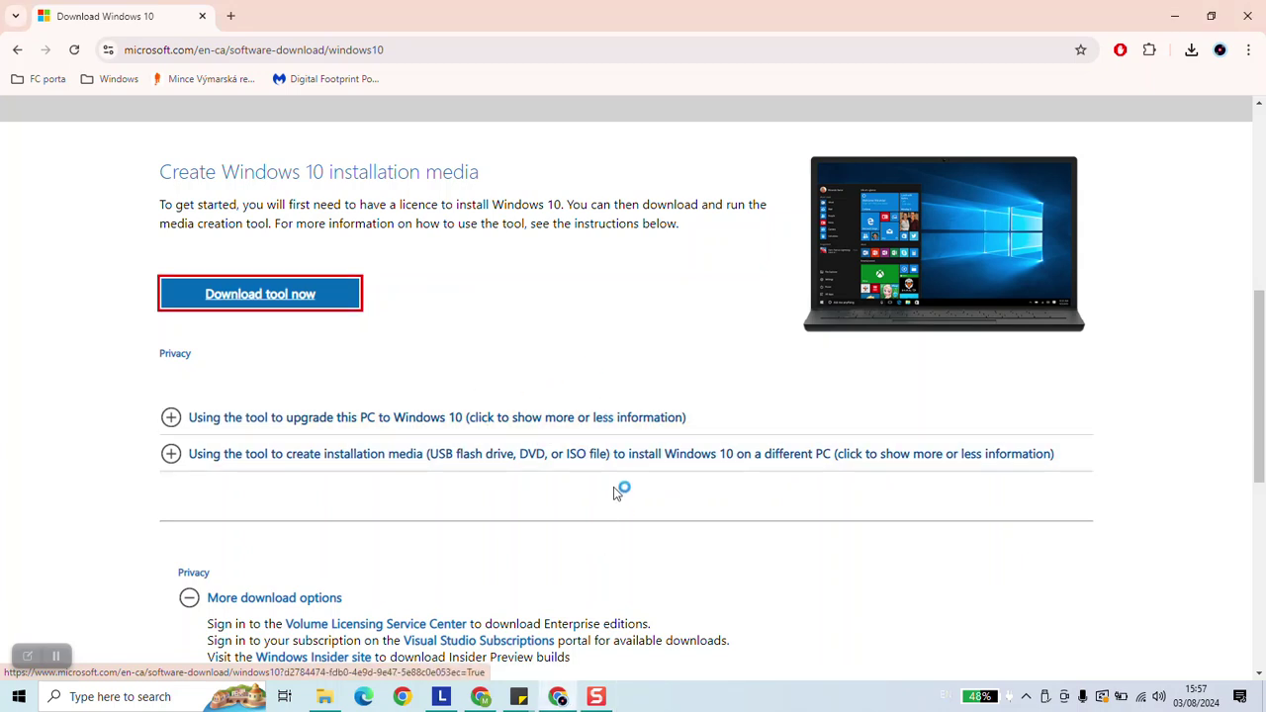
Step: Minimize the browser and stretch the empty sticky note further down the desktop
{"action": "left_click", "coordinate": [1175, 17]}
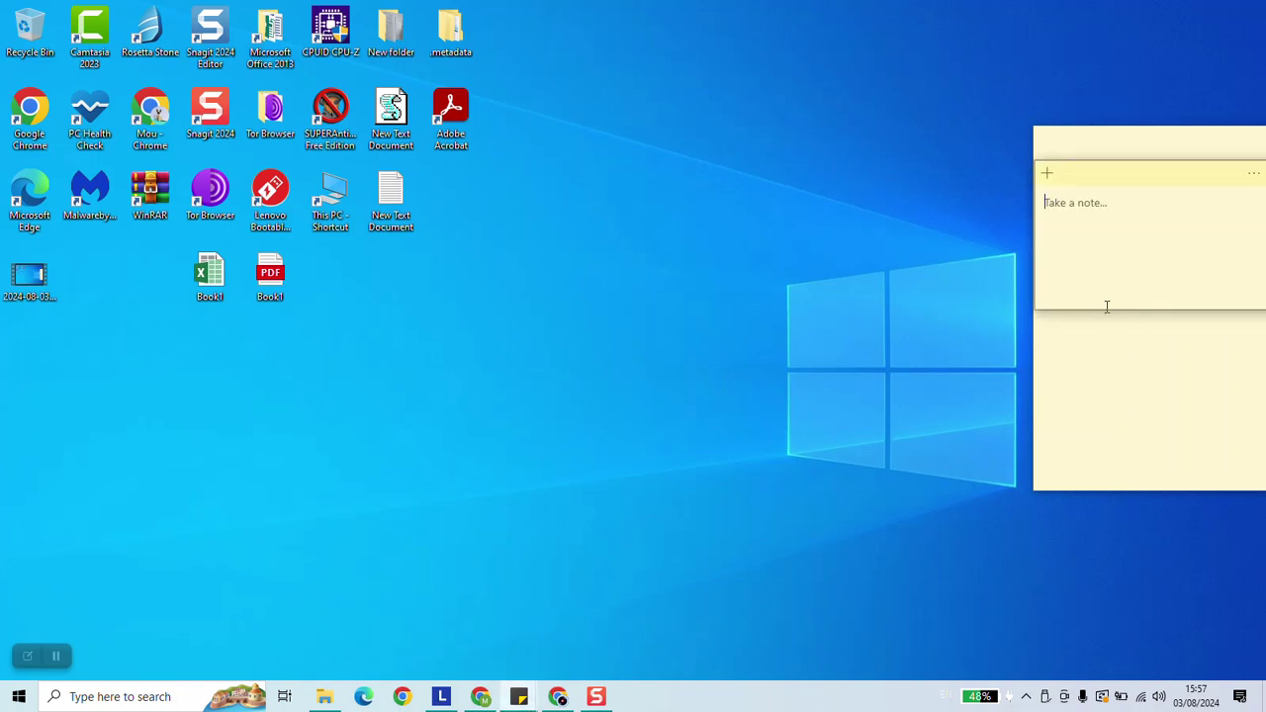
{"action": "left_click_drag", "start_coordinate": [1097, 312], "coordinate": [1076, 485]}
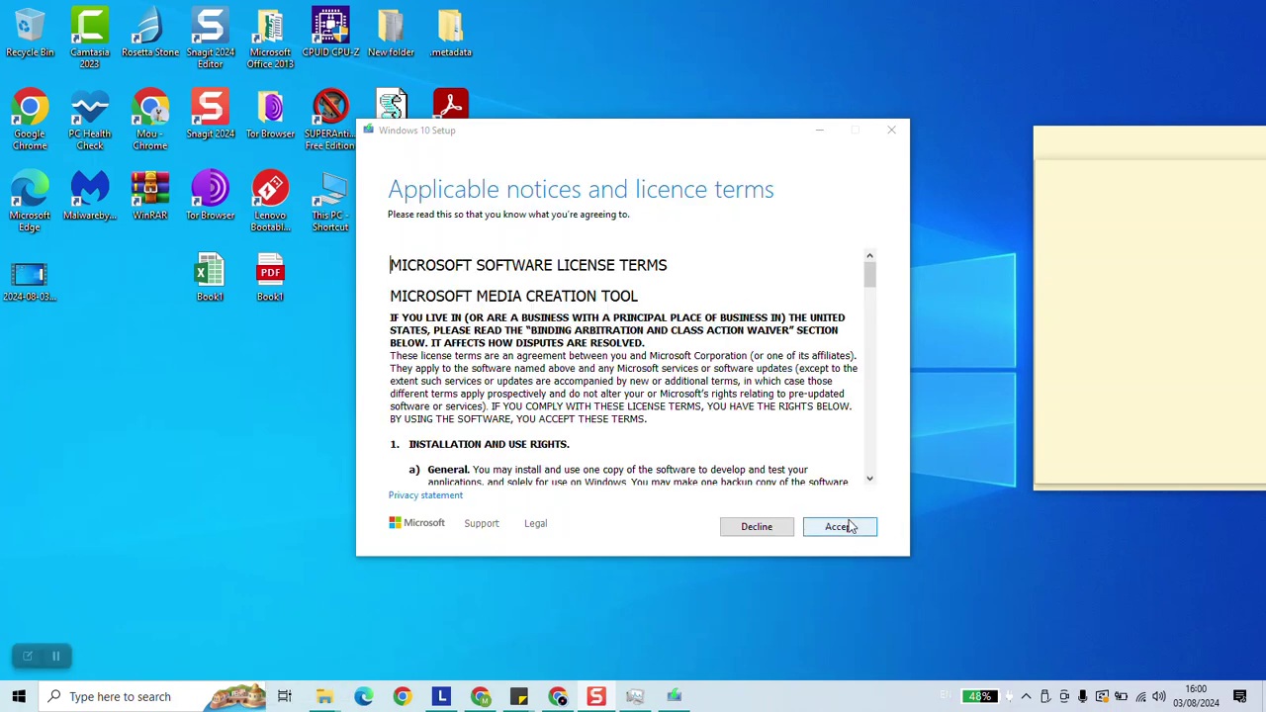
Step: Accept the licence terms in Windows 10 Setup and choose to create installation media for another PC
{"action": "left_click", "coordinate": [843, 528]}
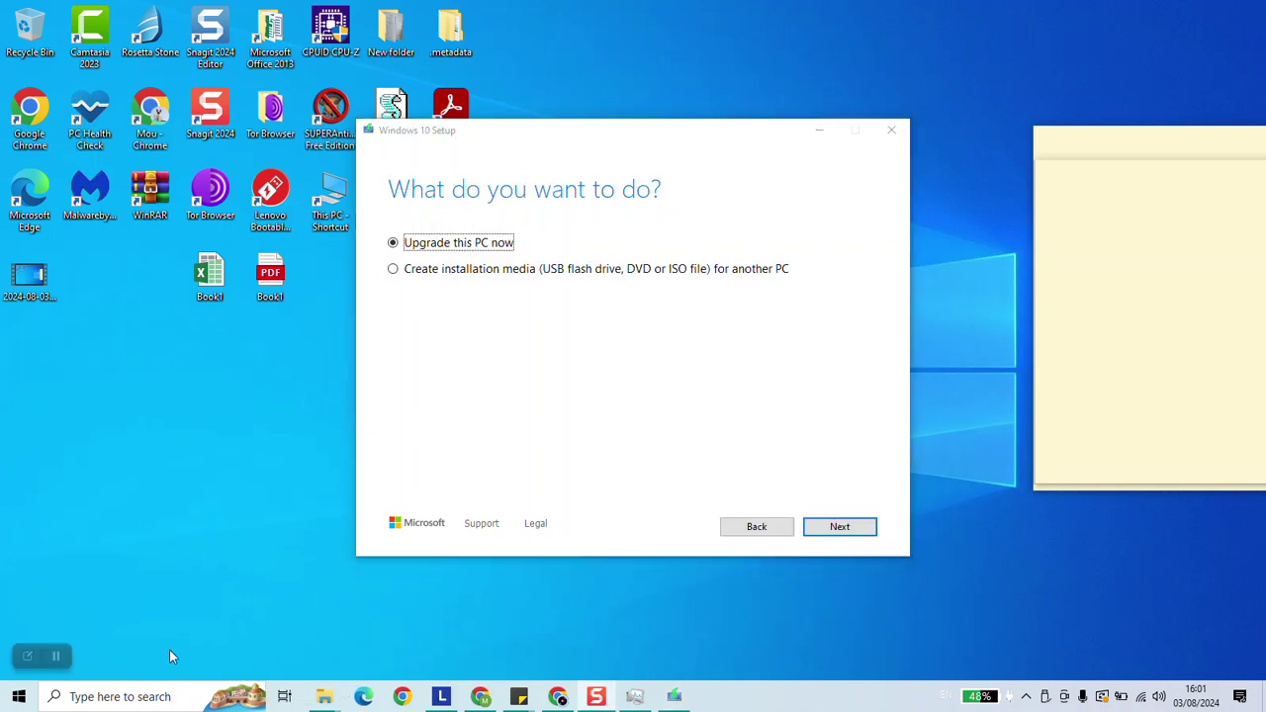
{"action": "left_click", "coordinate": [438, 271]}
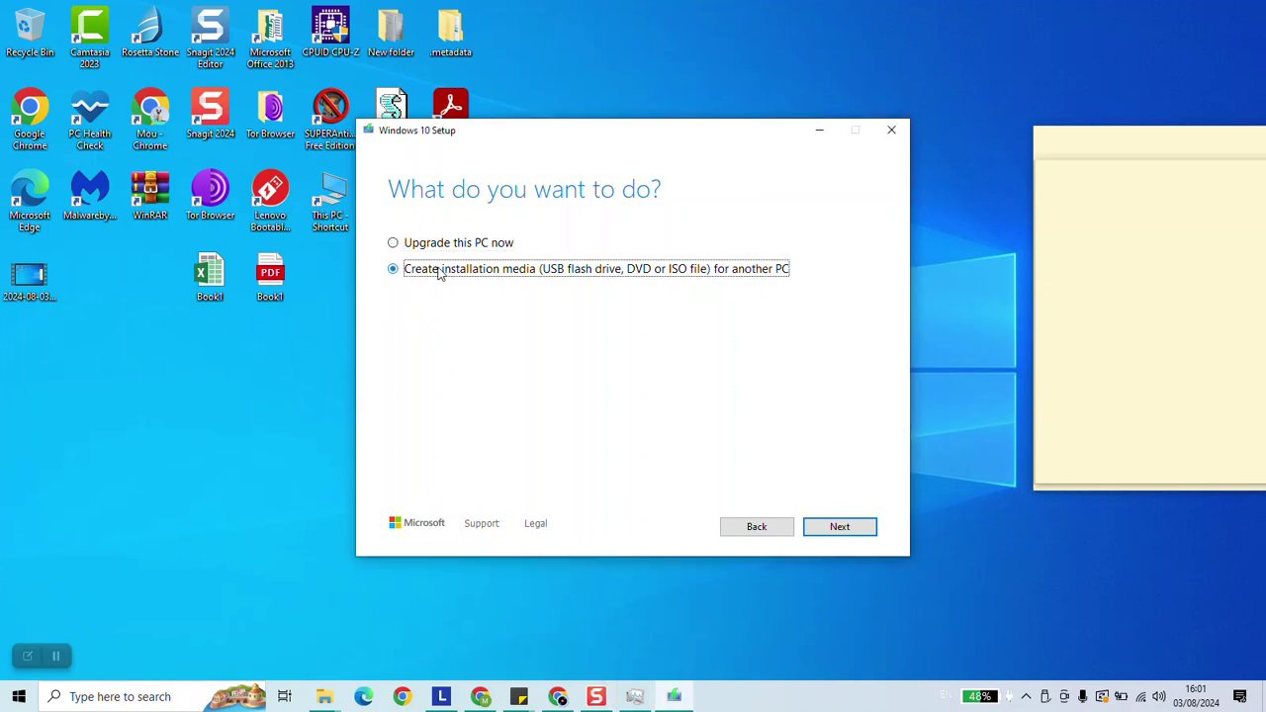
{"action": "left_click", "coordinate": [837, 527]}
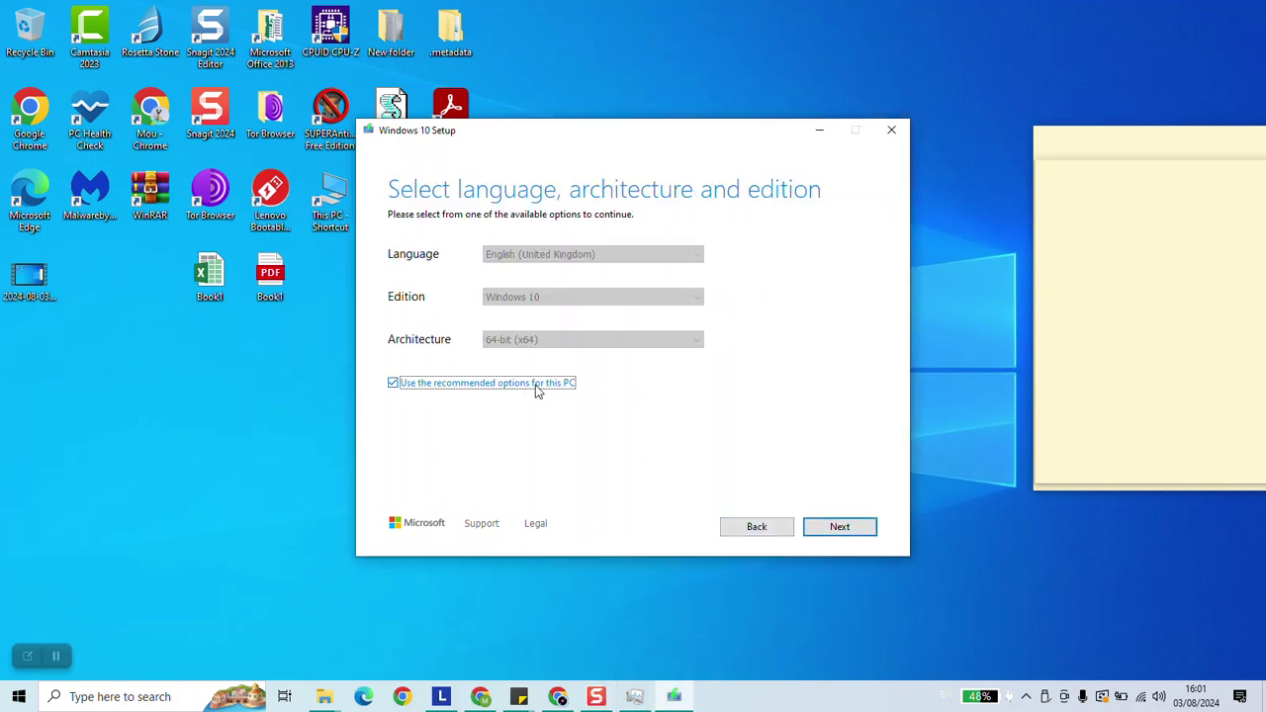
Step: Turn off the recommended options for this PC and set the installation language to français (Canada)
{"action": "left_click", "coordinate": [392, 384]}
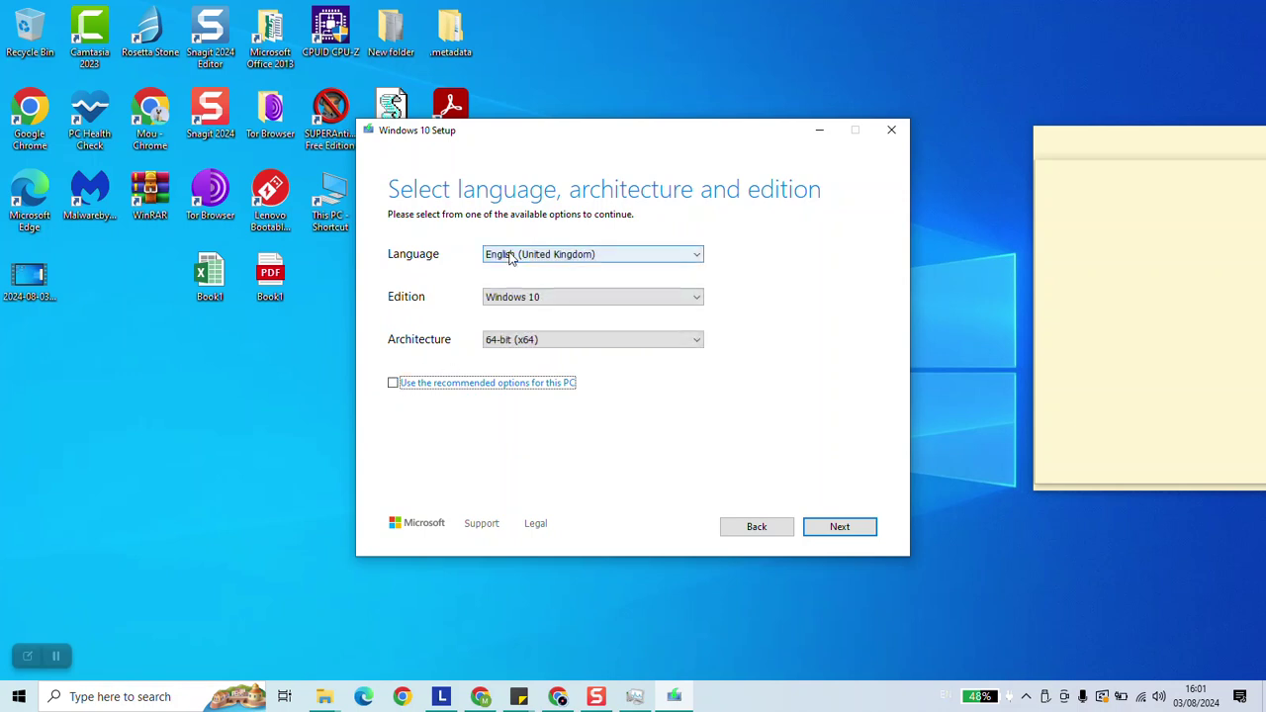
{"action": "left_click", "coordinate": [563, 256]}
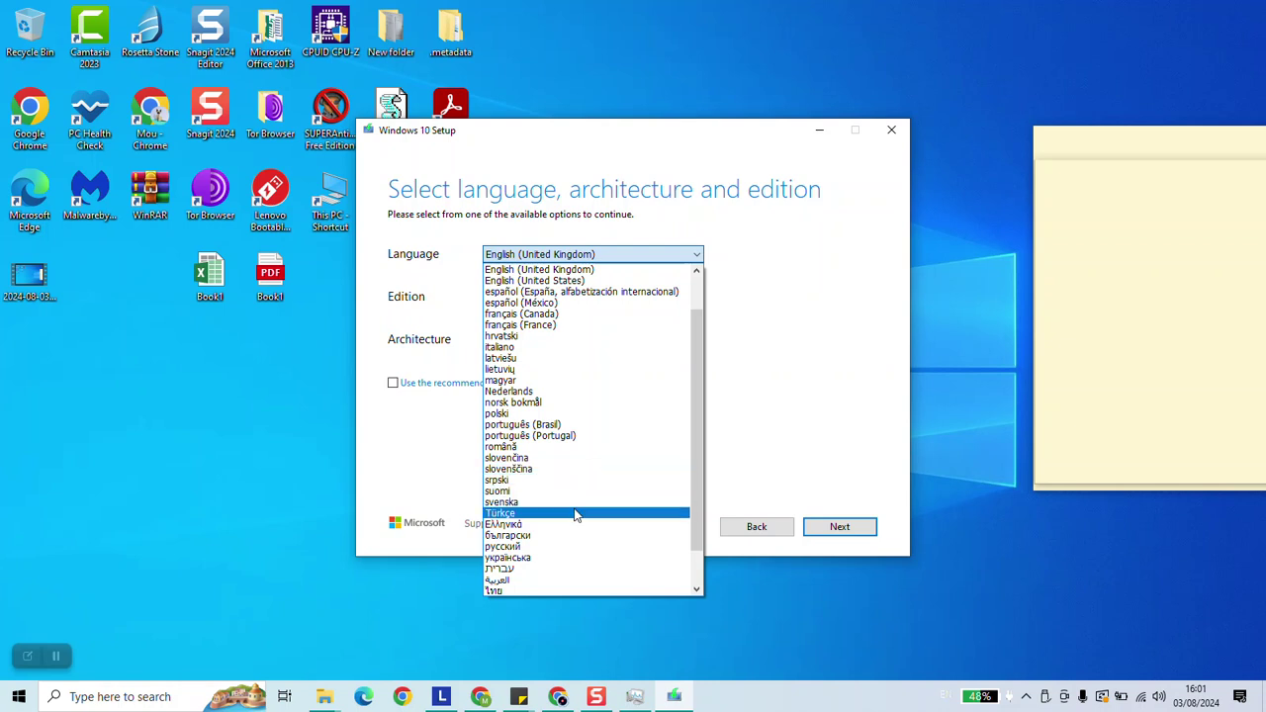
{"action": "left_click", "coordinate": [521, 313]}
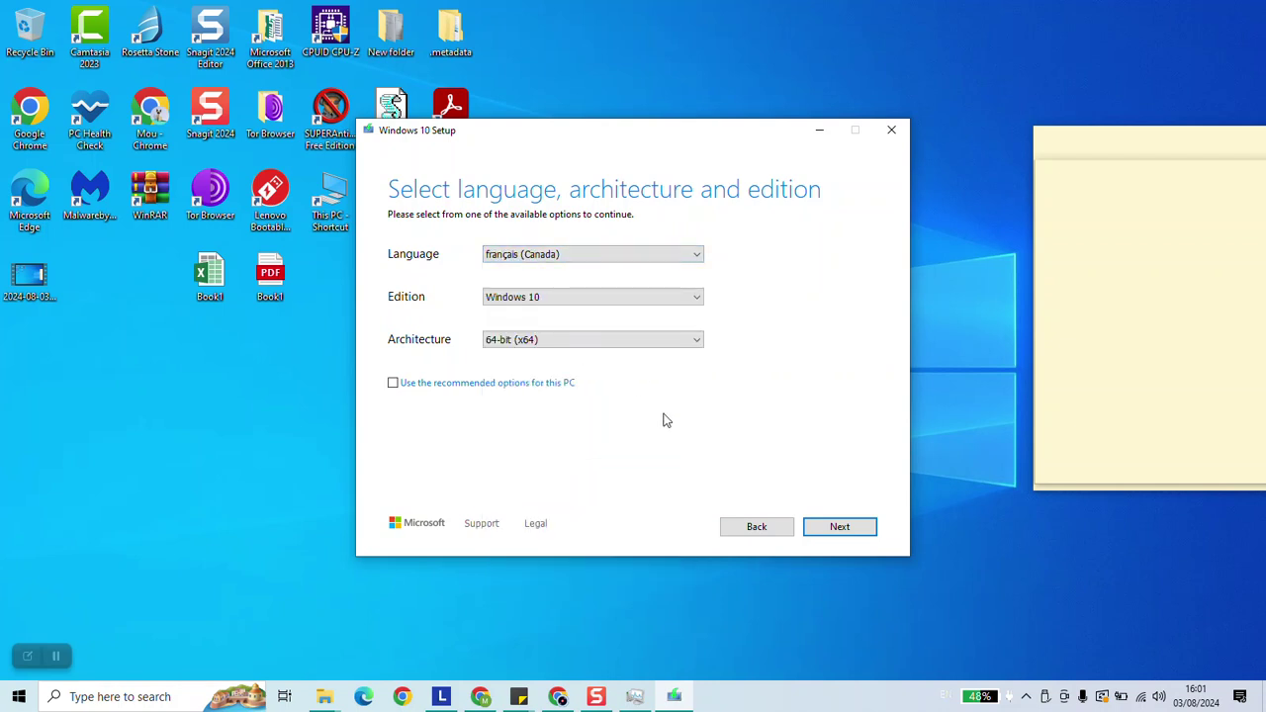
Step: Keep the edition as Windows 10, set the architecture to 32-bit (x86) and continue to the media choice
{"action": "left_click", "coordinate": [513, 299]}
{"action": "left_click", "coordinate": [813, 327]}
{"action": "left_click", "coordinate": [582, 339]}
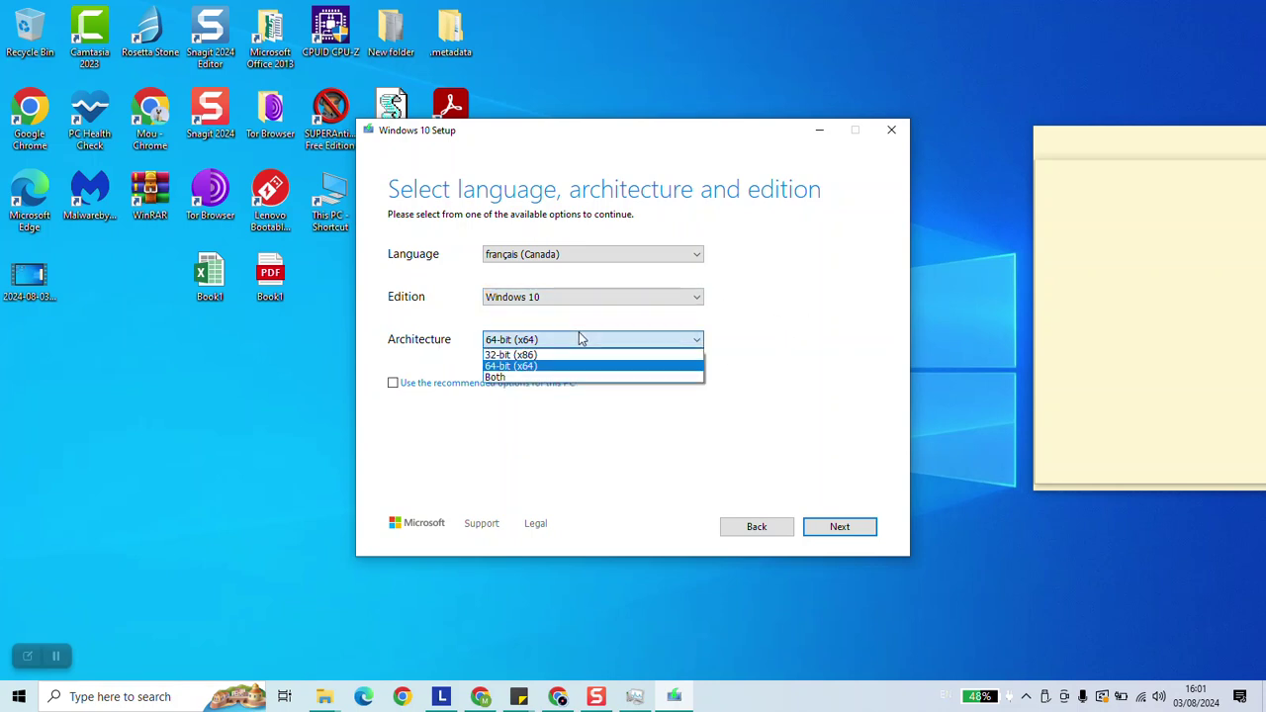
{"action": "left_click", "coordinate": [522, 357]}
{"action": "left_click", "coordinate": [856, 529]}
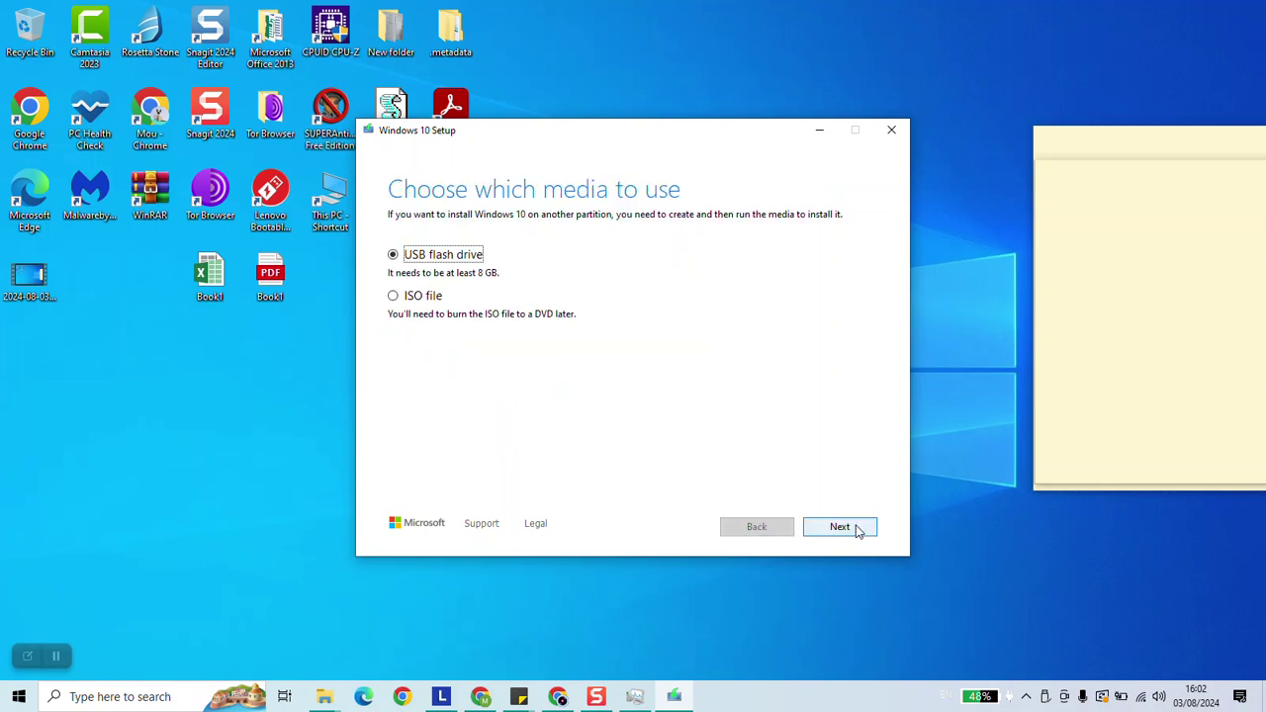
Step: Choose ISO file as the media and save it as "Windows 10" on the Backup (H:) drive
{"action": "left_click", "coordinate": [415, 295]}
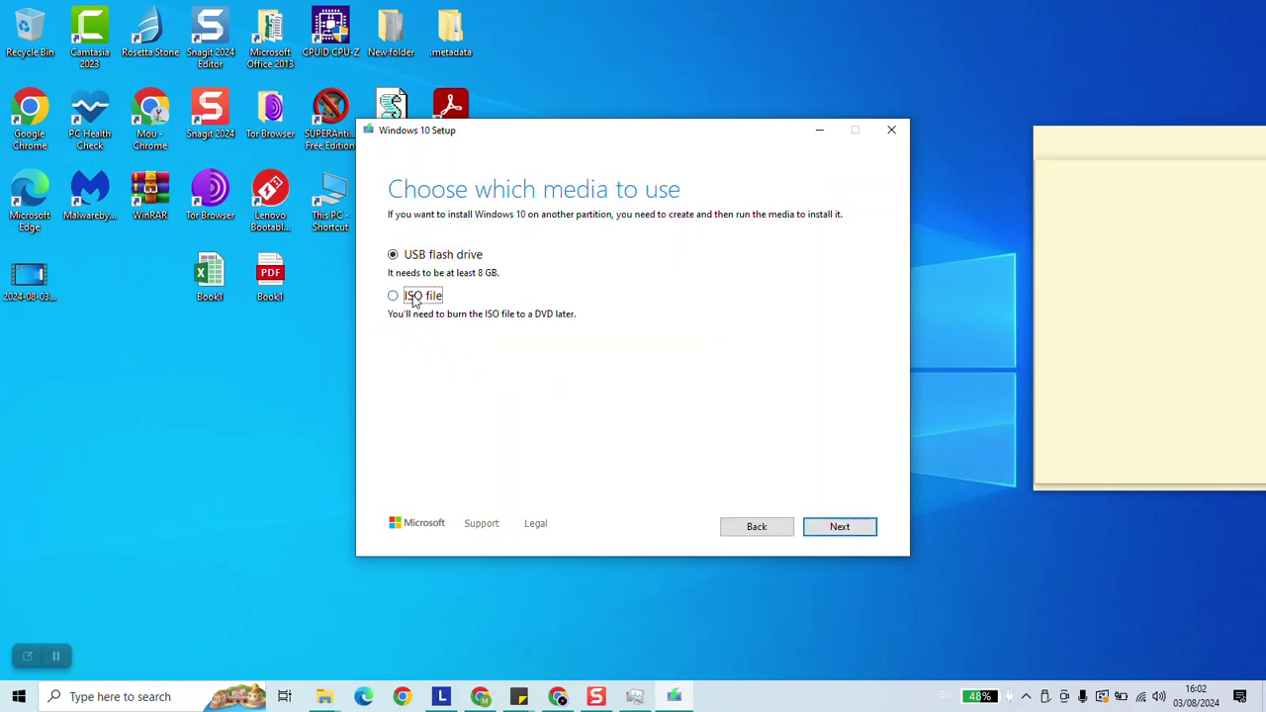
{"action": "left_click", "coordinate": [826, 532]}
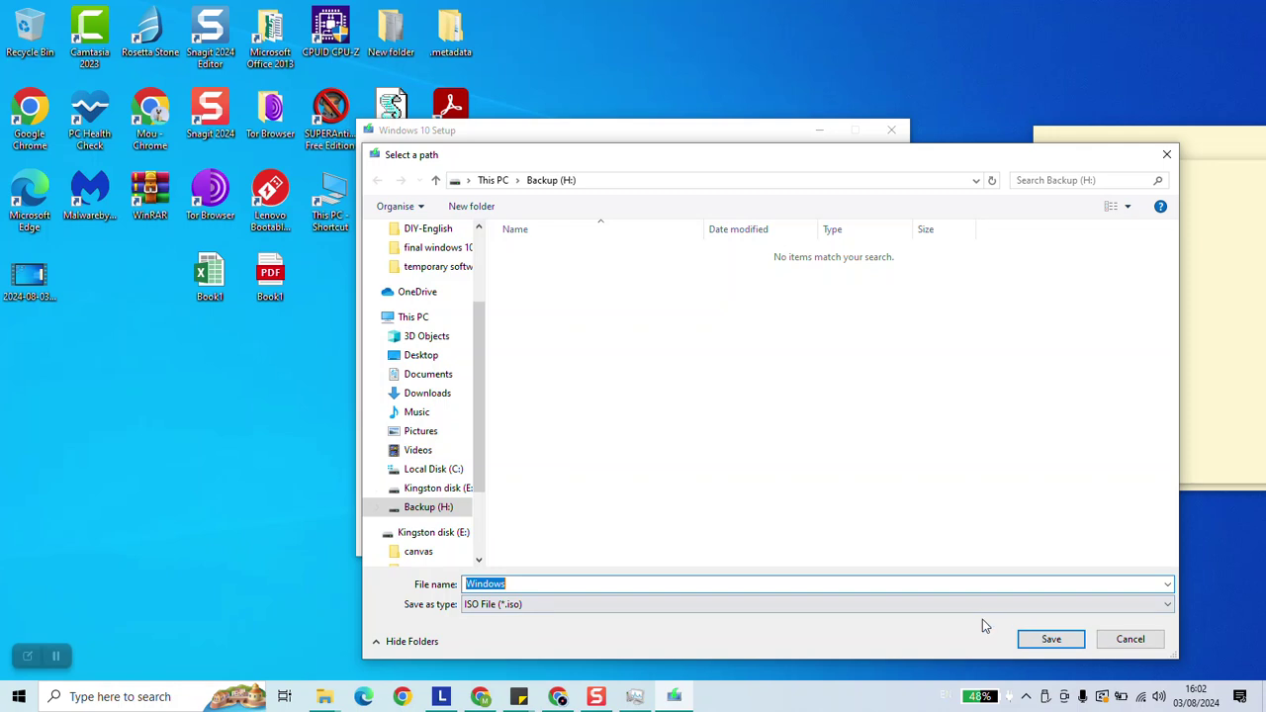
{"action": "left_click", "coordinate": [655, 584]}
{"action": "key", "text": "Return"}
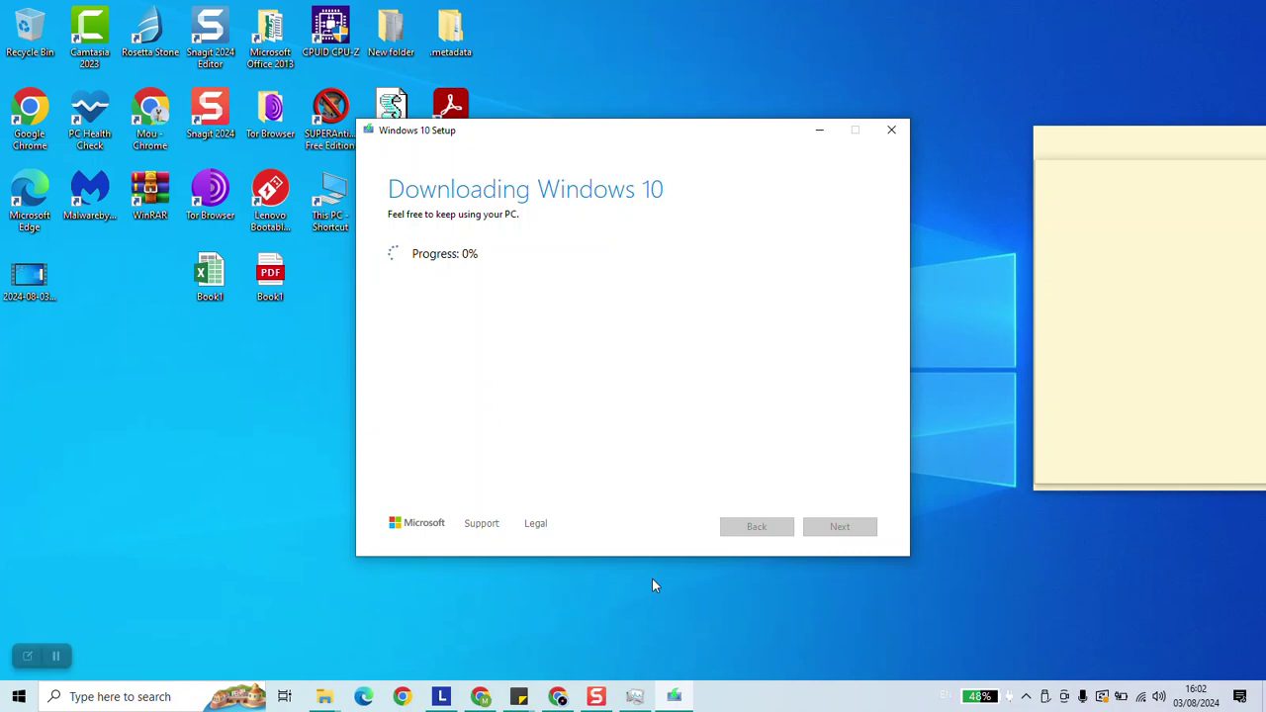
{"action": "left_click", "coordinate": [56, 657]}
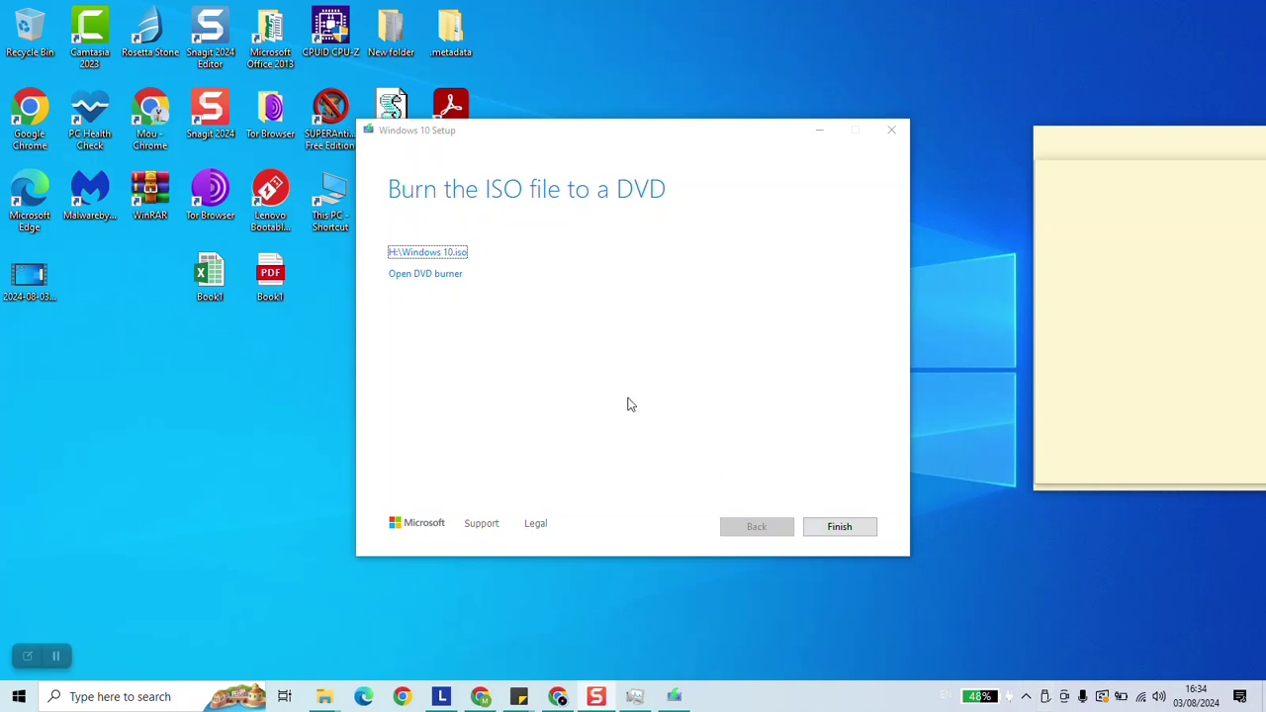
Step: Open the folder that contains the created H:\Windows 10.iso file
{"action": "left_click", "coordinate": [428, 254]}
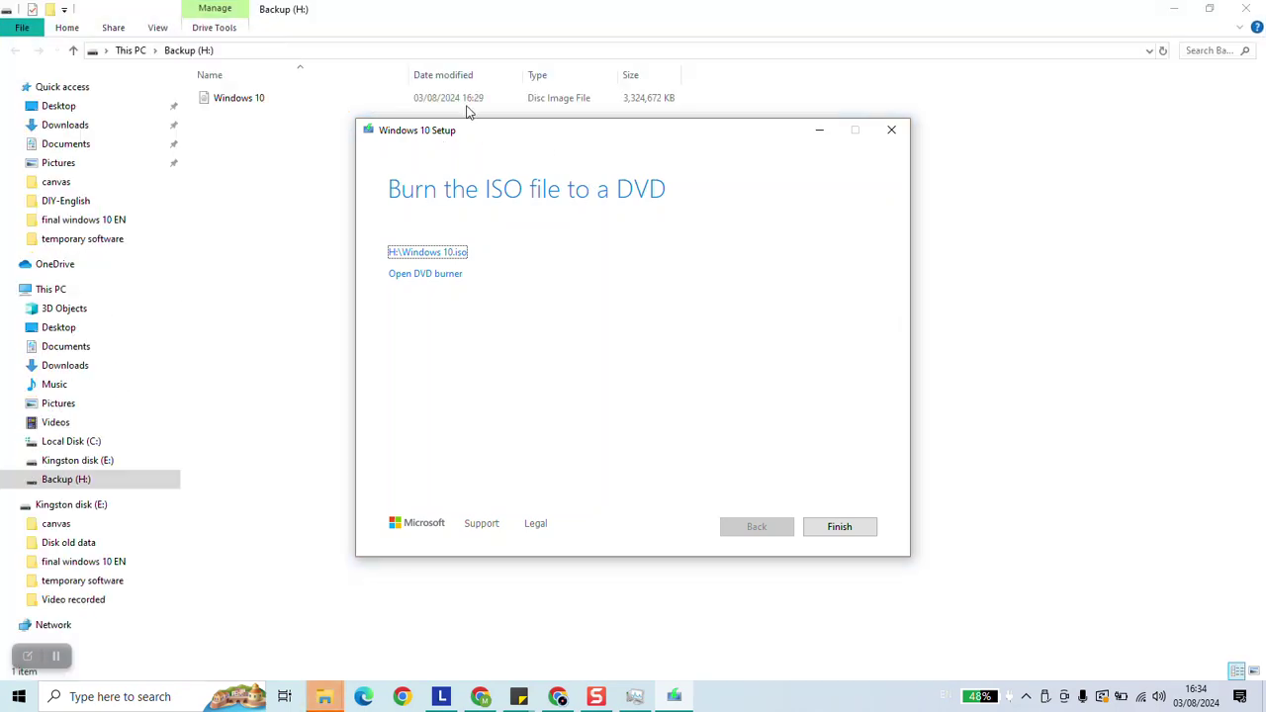
Step: Close the Backup (H:) folder window and finish the Windows 10 Setup wizard
{"action": "left_click", "coordinate": [247, 100]}
{"action": "left_click", "coordinate": [1246, 8]}
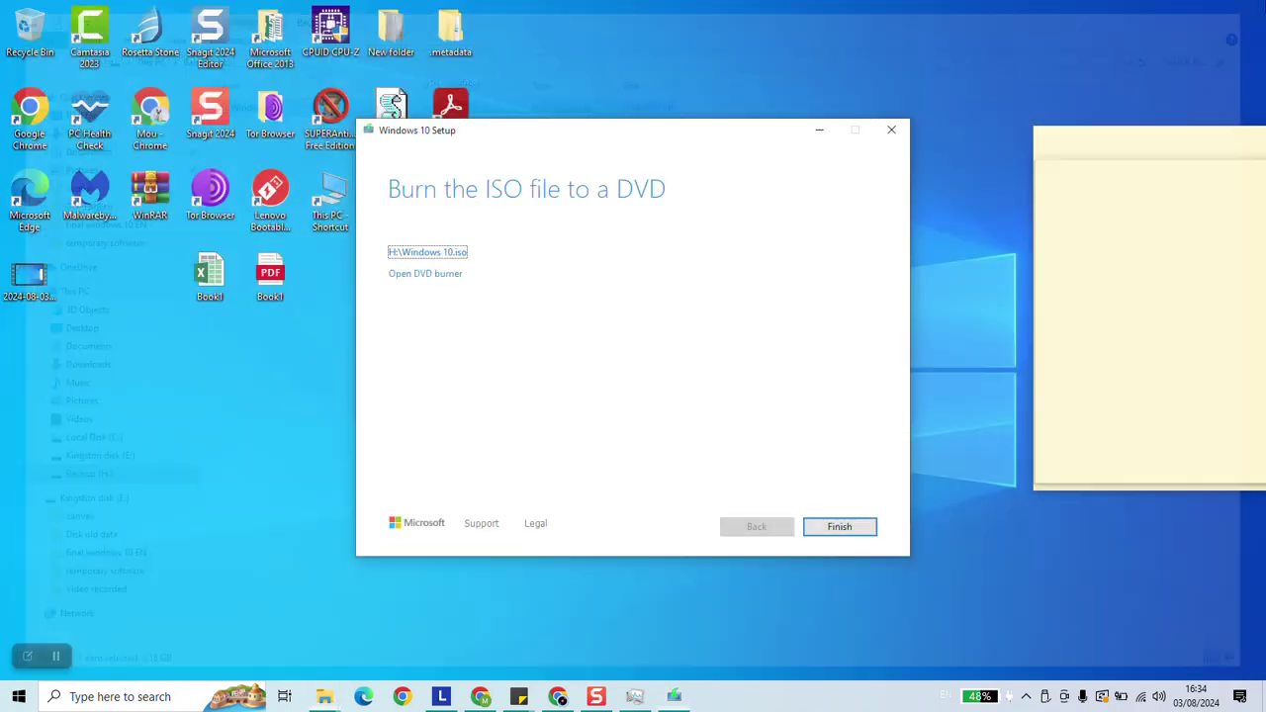
{"action": "left_click", "coordinate": [863, 525]}
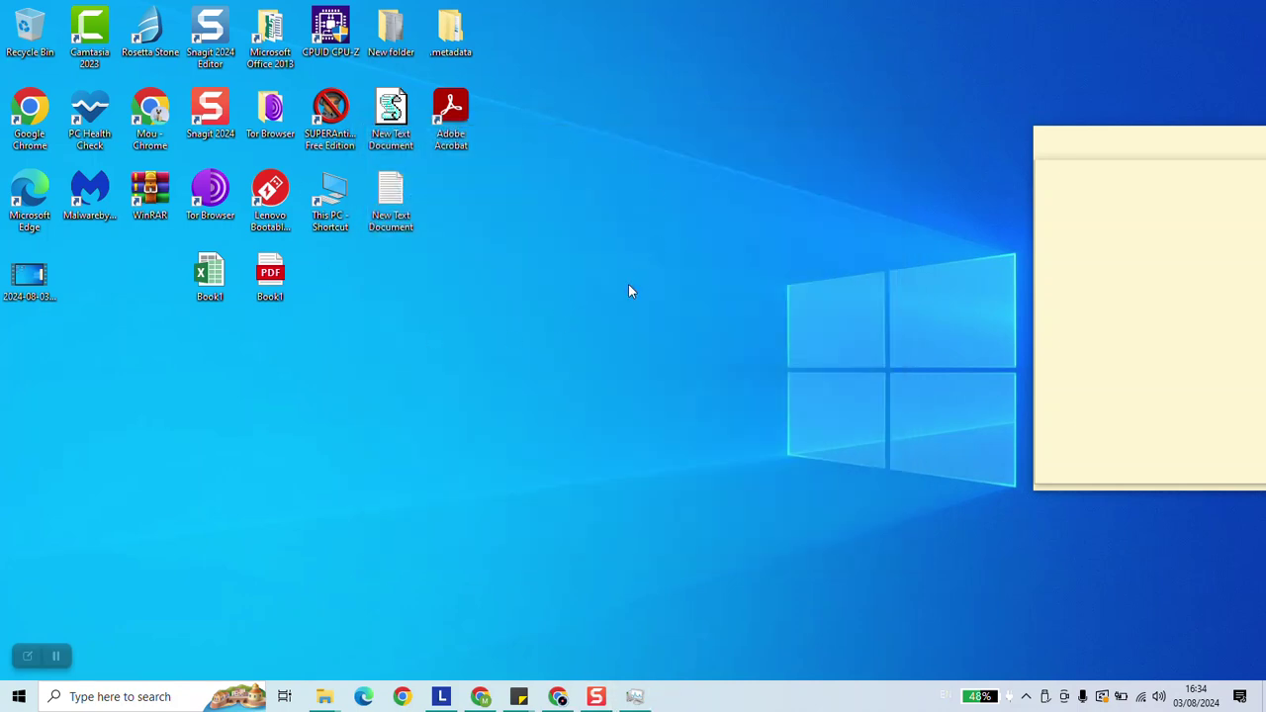
Step: Open the Backup (H:) drive from This PC in File Explorer and check the Windows 10 disc image file
{"action": "key", "text": "super+e"}
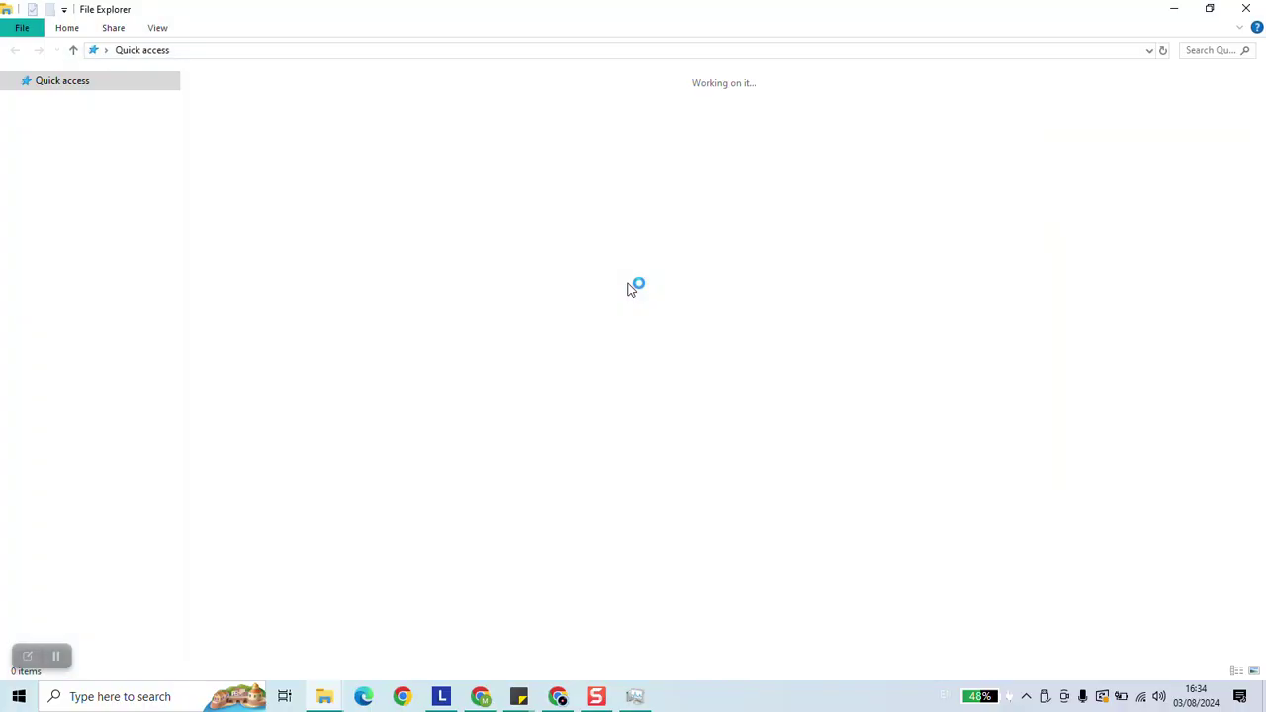
{"action": "left_click", "coordinate": [39, 292]}
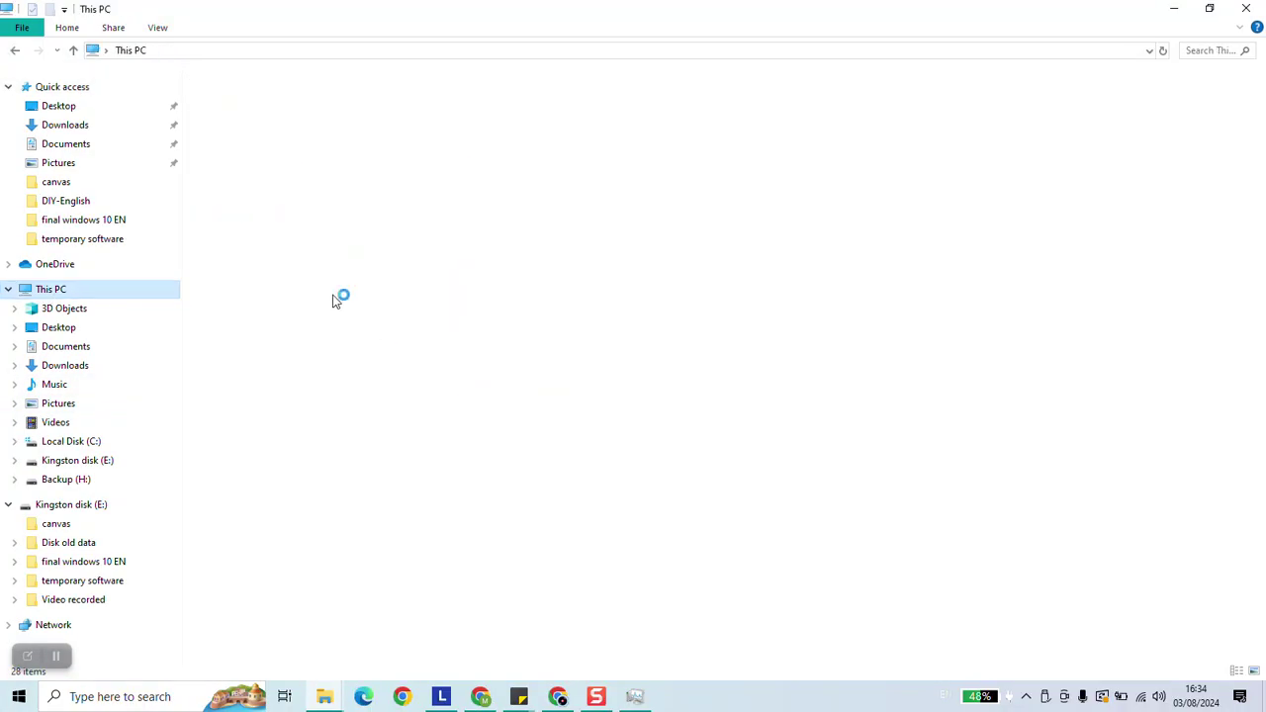
{"action": "double_click", "coordinate": [680, 225]}
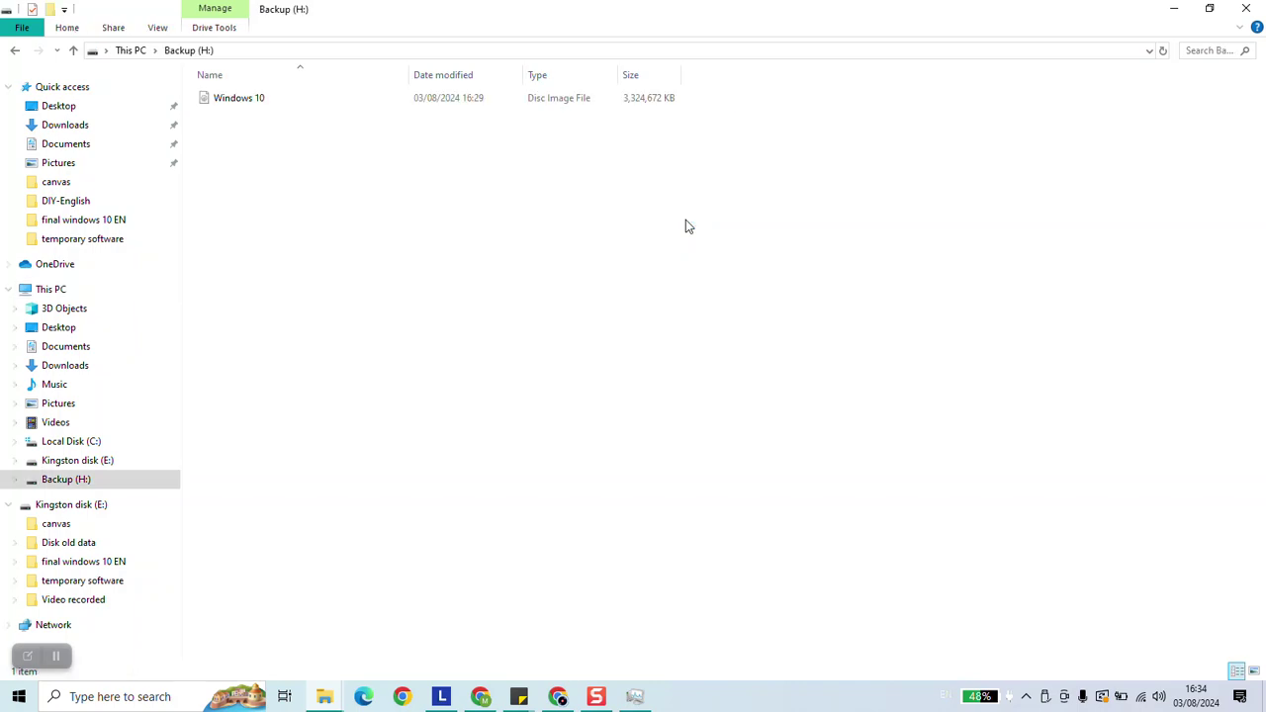
{"action": "left_click", "coordinate": [249, 105]}
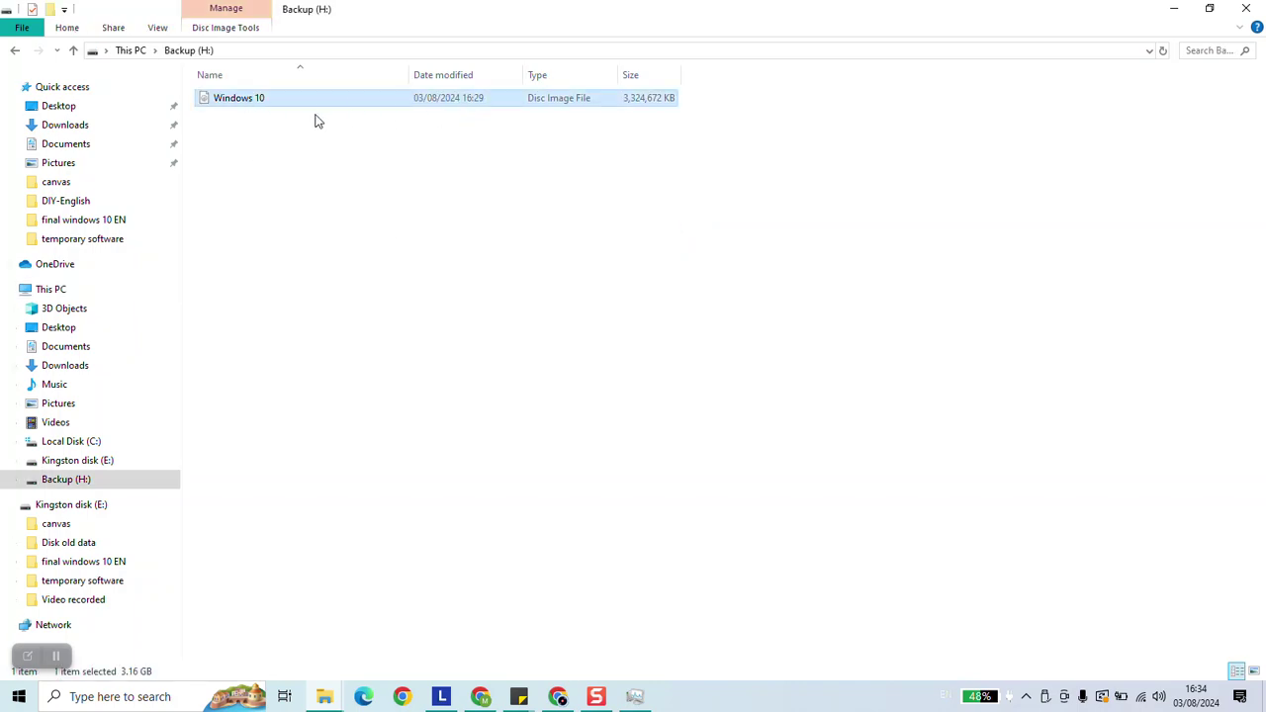
{"action": "left_click", "coordinate": [307, 176]}
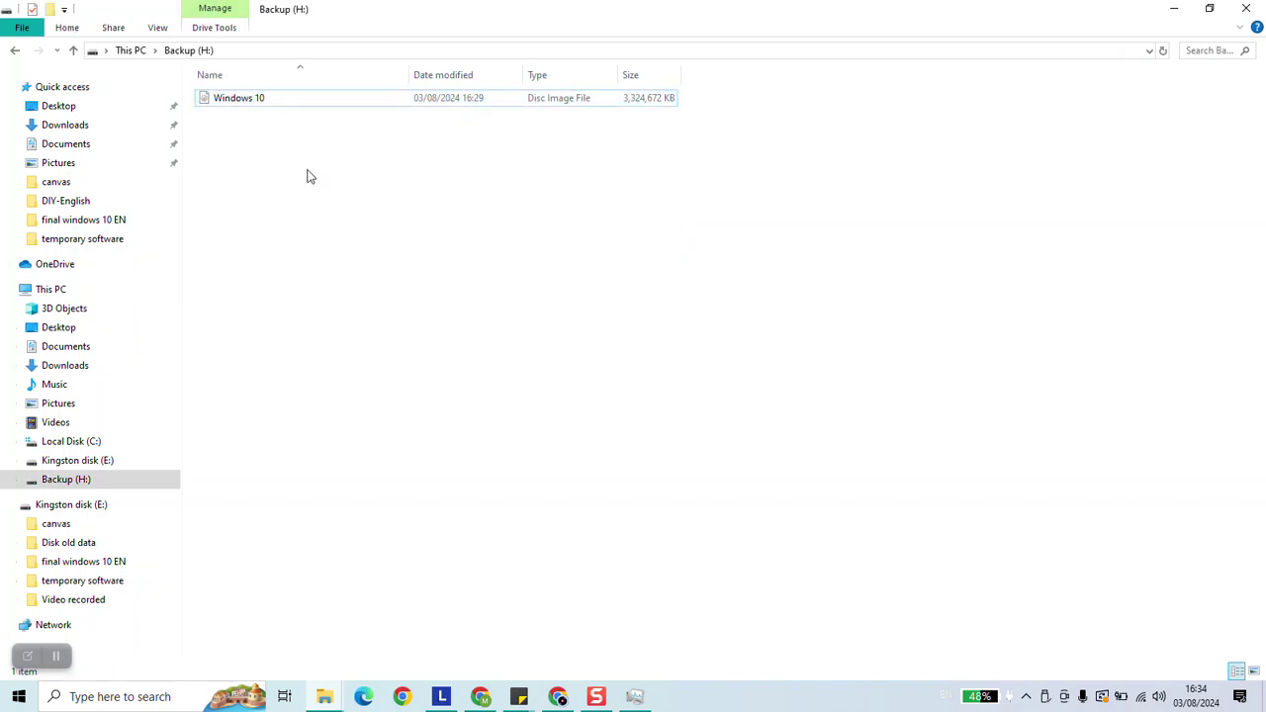